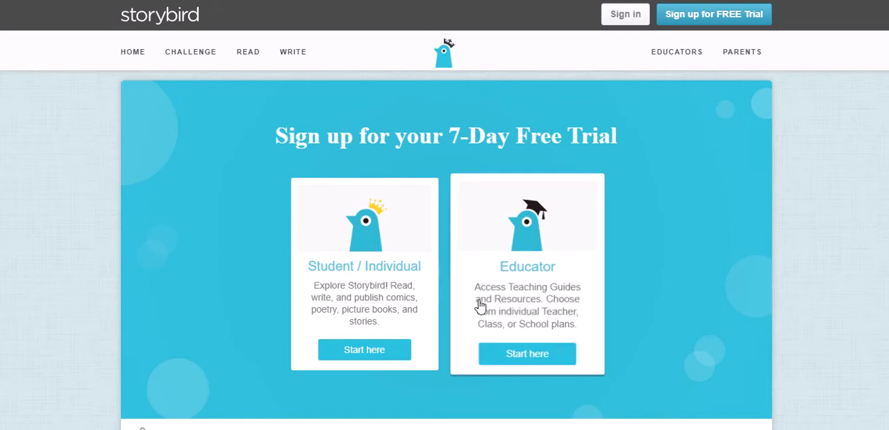
# Start the free trial sign-up for a Student / Individual account.
pyautogui.click(364, 354)
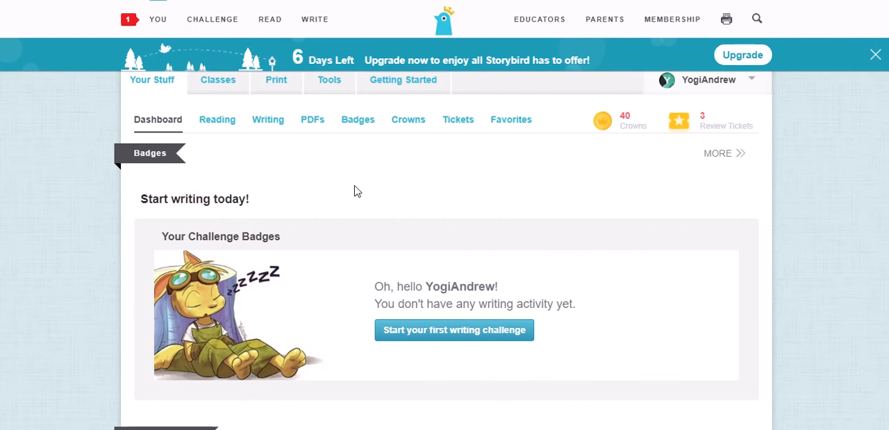
# Look through the account dashboard's badges, recent writing, progress and recent reads sections.
pyautogui.scroll(-3, 402, 180)
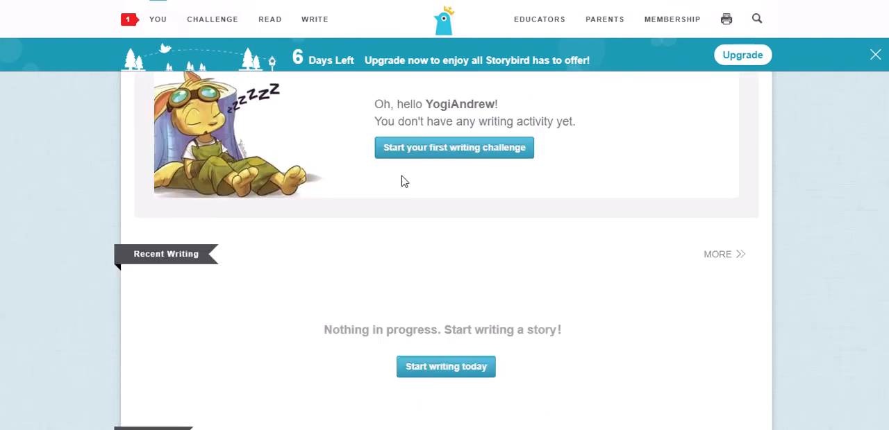
pyautogui.scroll(3, 395, 180)
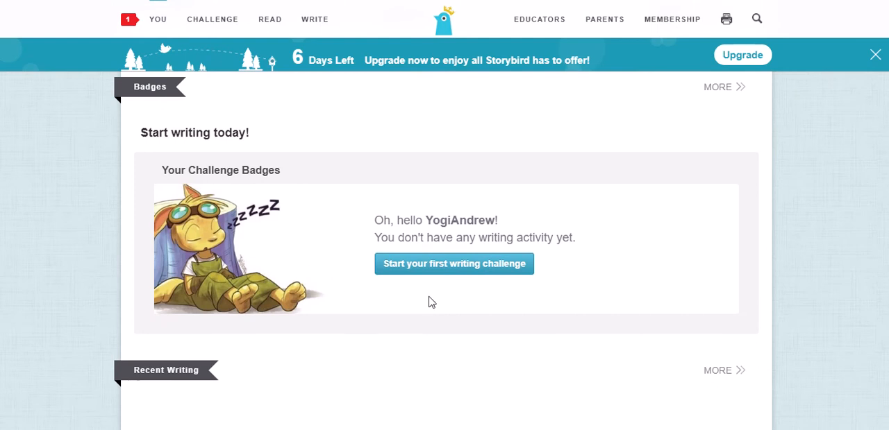
pyautogui.scroll(-3, 333, 254)
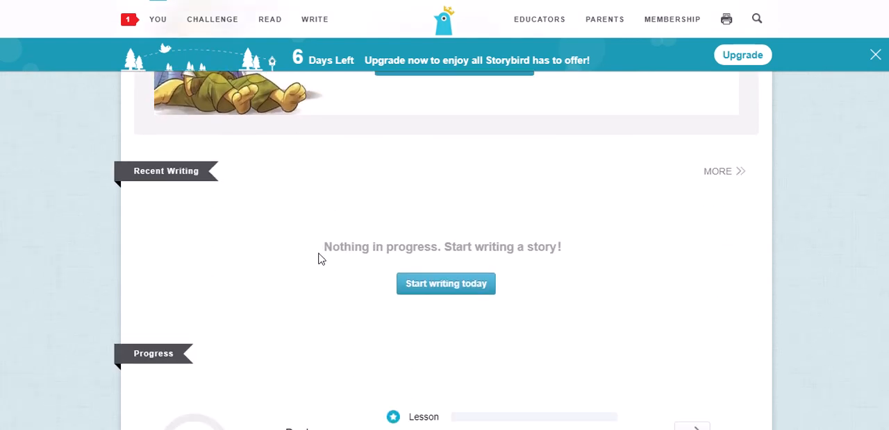
pyautogui.scroll(-9, 319, 258)
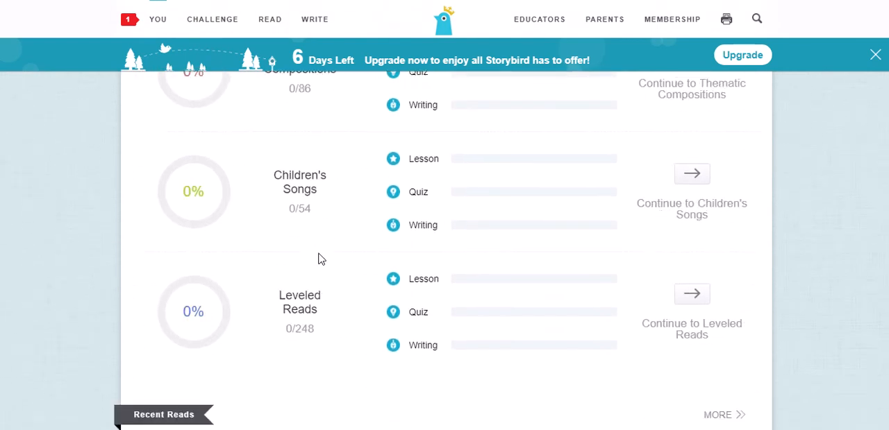
pyautogui.scroll(-3, 320, 258)
pyautogui.scroll(1, 318, 260)
pyautogui.scroll(-1, 323, 267)
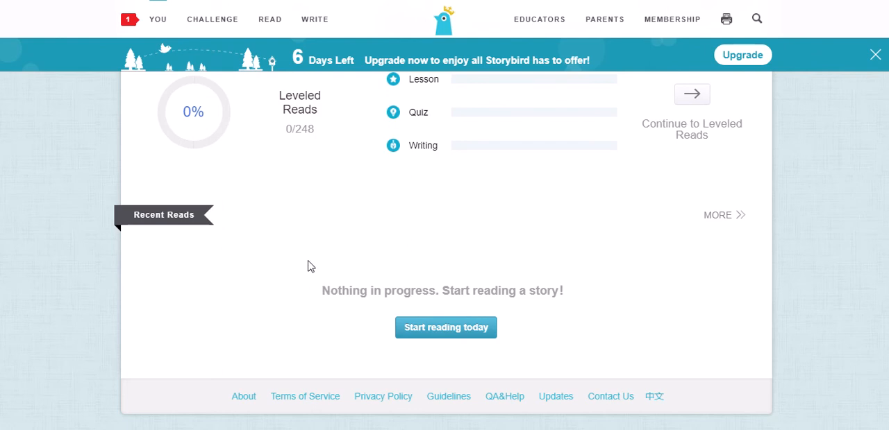
pyautogui.scroll(12, 310, 267)
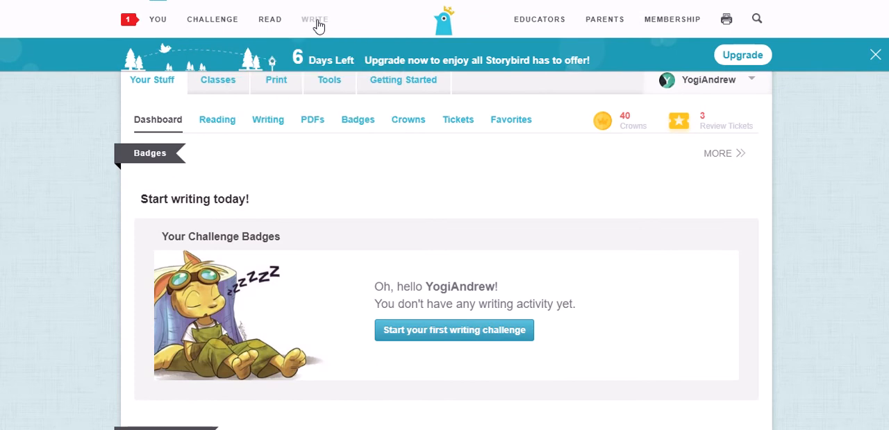
# Begin a new Picture Book and browse the artwork gallery to start writing with the "Now see here" artwork.
pyautogui.moveTo(318, 26)
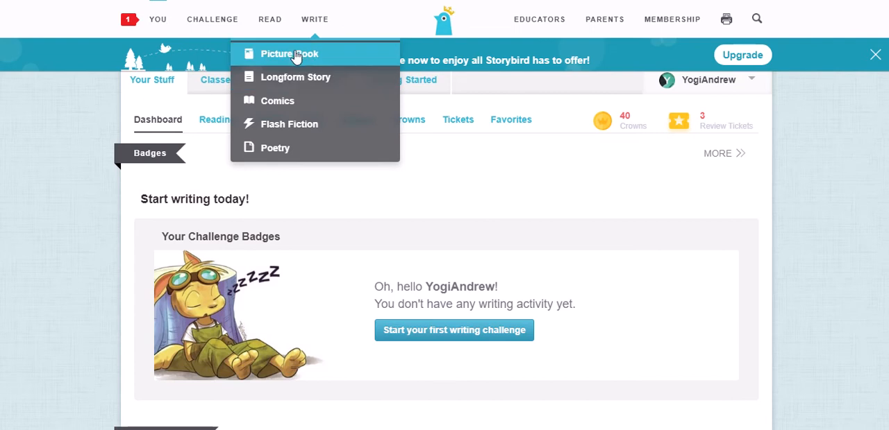
pyautogui.click(295, 57)
pyautogui.scroll(-1, 372, 146)
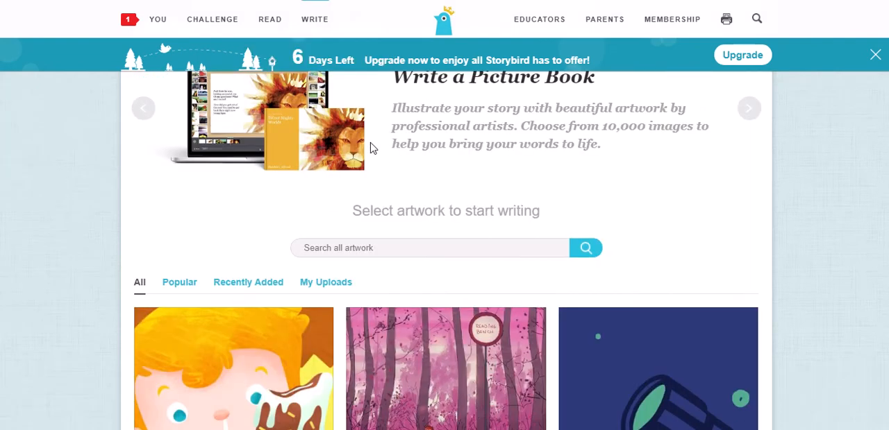
pyautogui.scroll(-2, 371, 148)
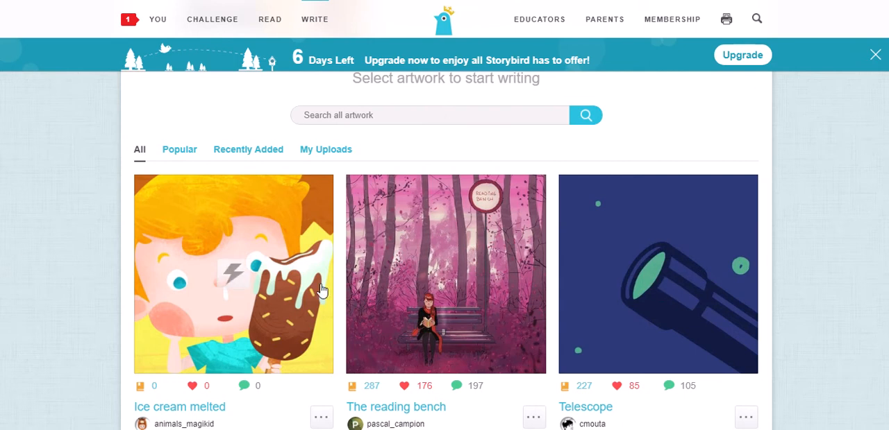
pyautogui.scroll(-4, 440, 243)
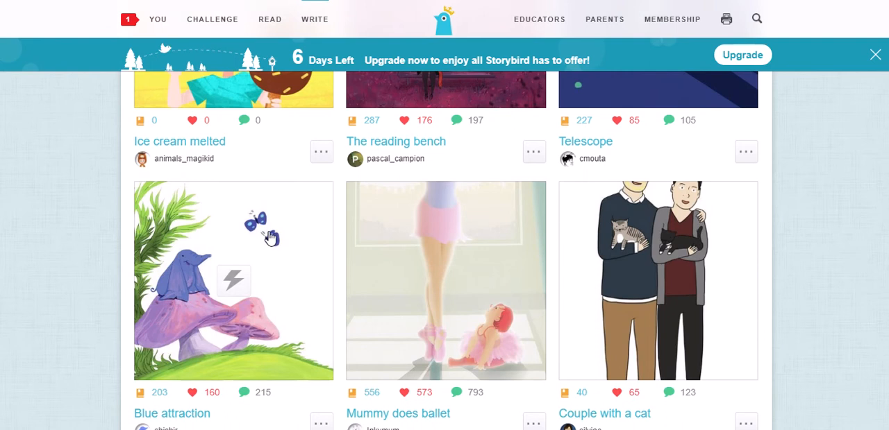
pyautogui.scroll(-4, 270, 238)
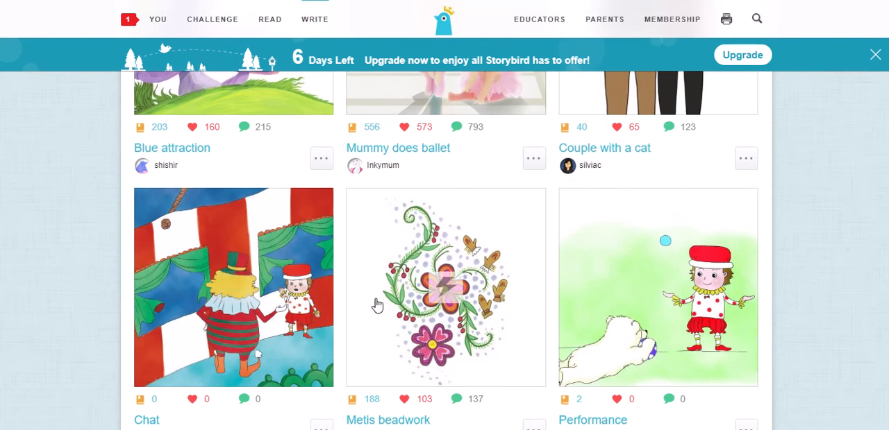
pyautogui.scroll(-4, 371, 306)
pyautogui.scroll(-5, 327, 246)
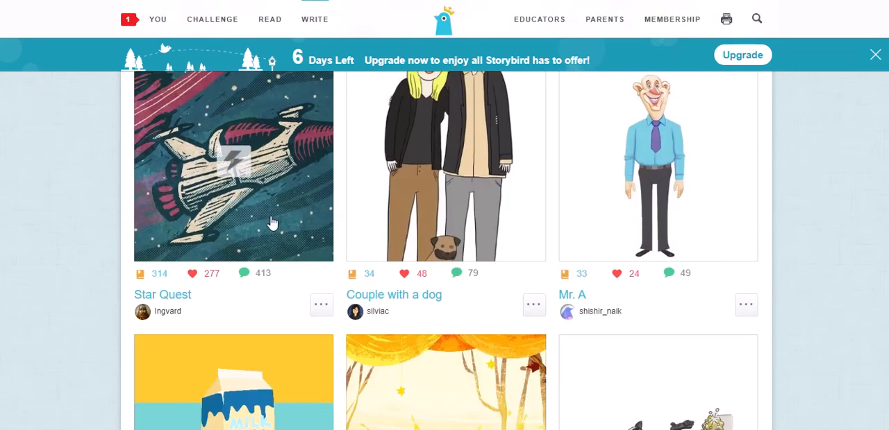
pyautogui.scroll(-3, 274, 151)
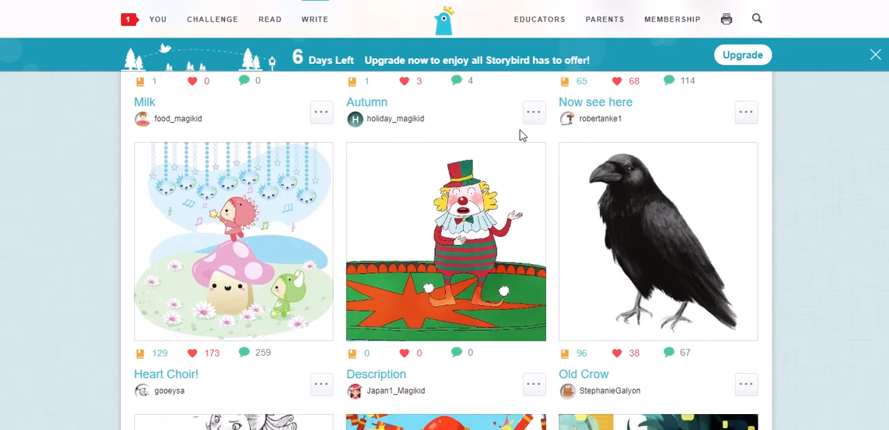
pyautogui.scroll(3, 520, 135)
pyautogui.click(597, 141)
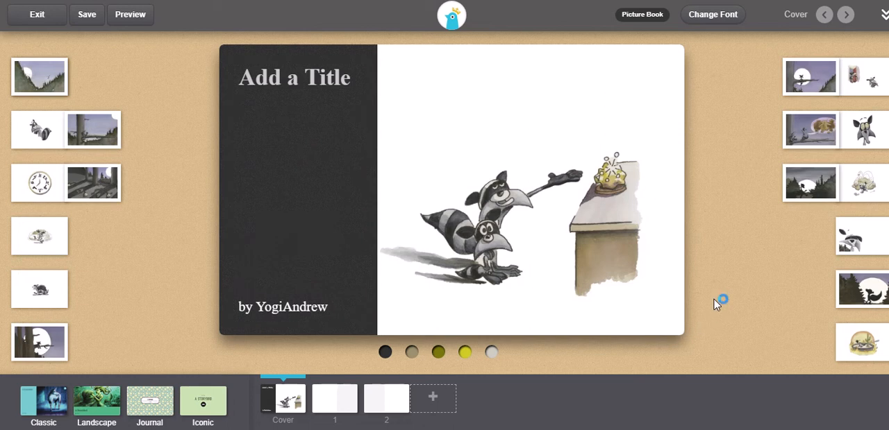
# Spread out the overlapping artwork thumbnails on both sides of the book cover so each picture can be seen separately.
pyautogui.moveTo(829, 125); pyautogui.dragTo(800, 79)
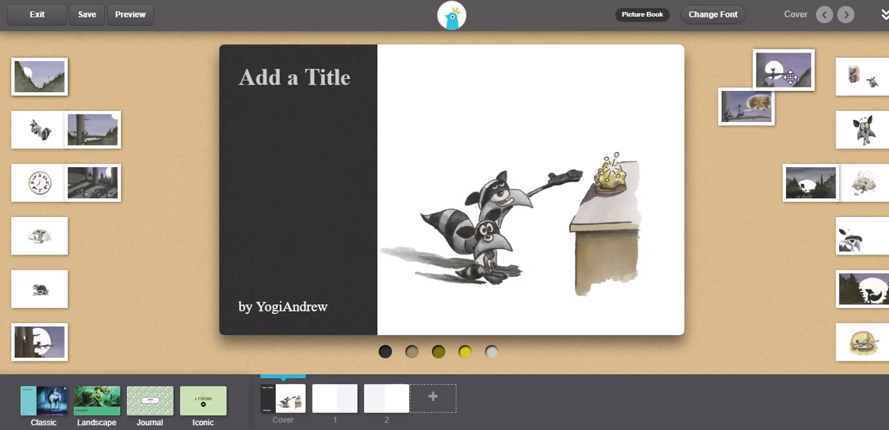
pyautogui.moveTo(864, 90); pyautogui.dragTo(798, 98)
pyautogui.moveTo(852, 140); pyautogui.dragTo(770, 161)
pyautogui.moveTo(805, 86); pyautogui.dragTo(844, 92)
pyautogui.moveTo(833, 194); pyautogui.dragTo(799, 201)
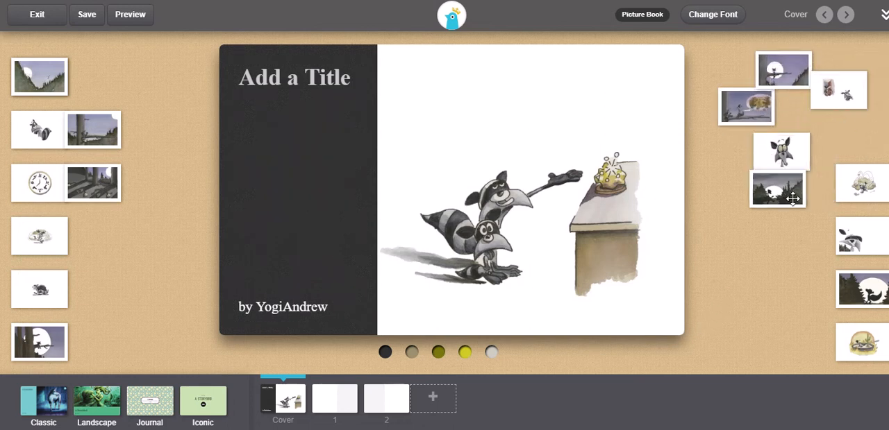
pyautogui.moveTo(867, 197); pyautogui.dragTo(851, 164)
pyautogui.moveTo(858, 239); pyautogui.dragTo(834, 220)
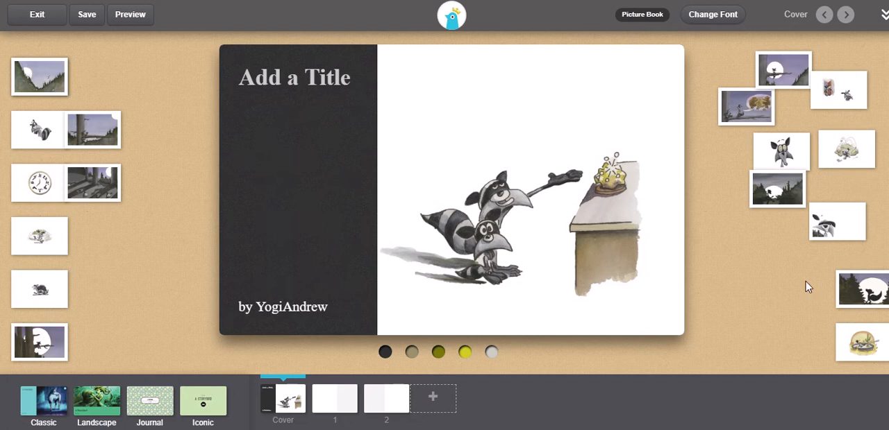
pyautogui.moveTo(860, 286); pyautogui.dragTo(807, 269)
pyautogui.moveTo(851, 347); pyautogui.dragTo(808, 319)
pyautogui.moveTo(77, 188); pyautogui.dragTo(93, 188)
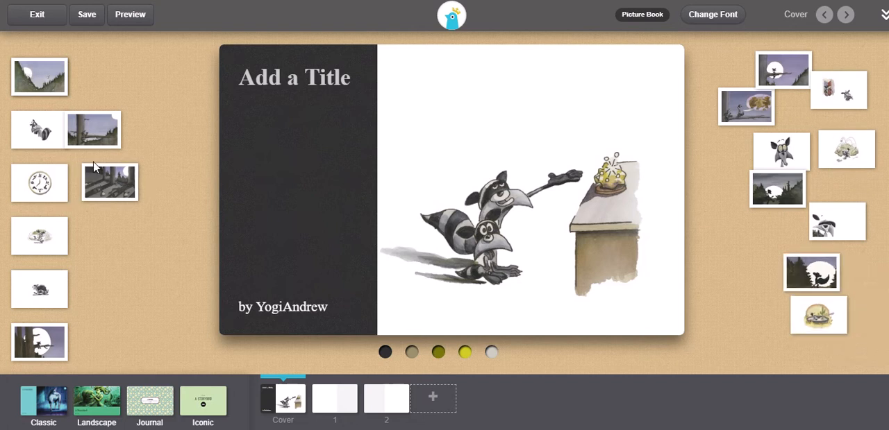
pyautogui.moveTo(88, 125); pyautogui.dragTo(144, 133)
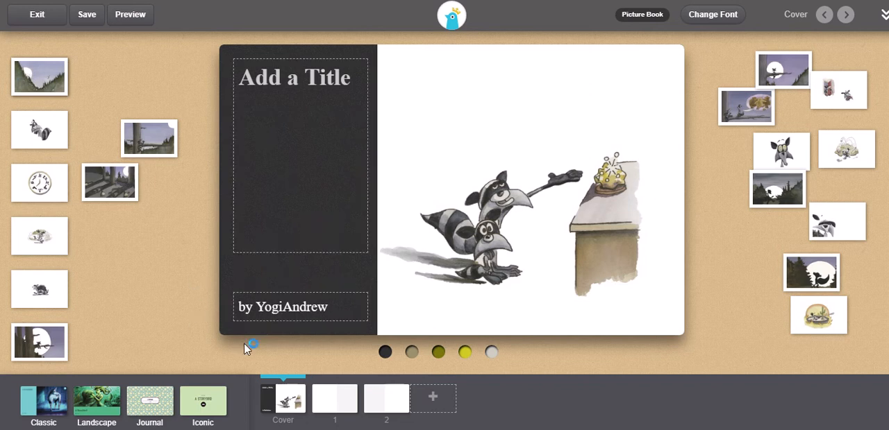
# Replace the username in the cover's author line with a pen name, keeping the word "by".
pyautogui.click(257, 306)
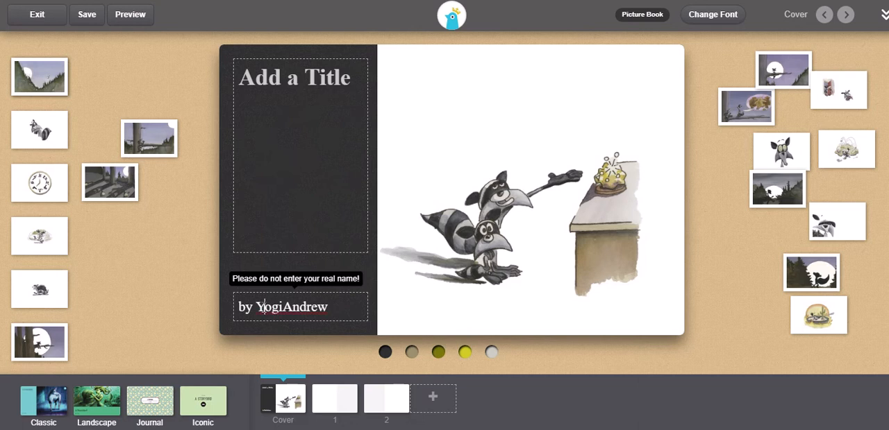
pyautogui.moveTo(257, 307); pyautogui.dragTo(327, 314)
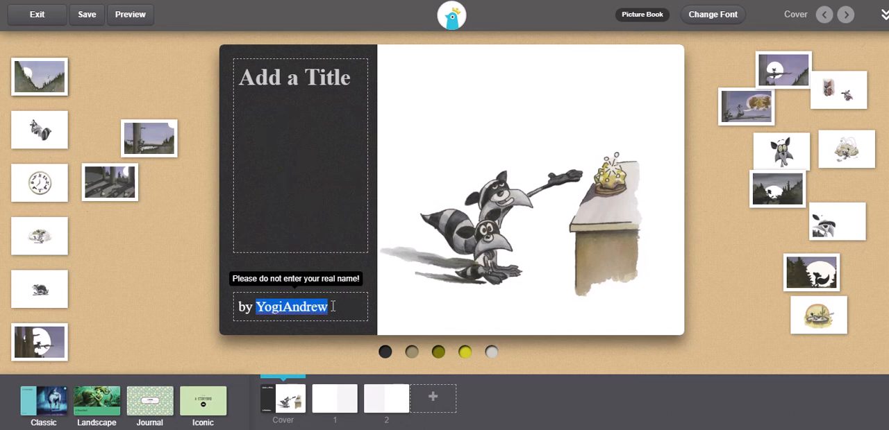
pyautogui.write('E')
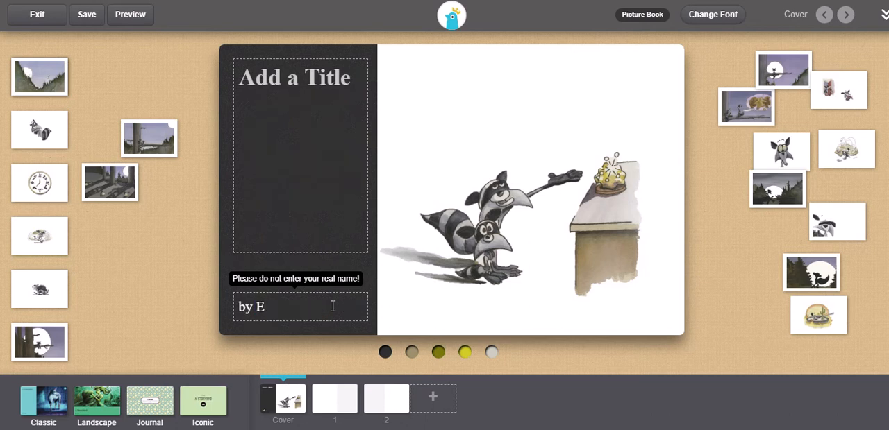
pyautogui.write('. Canary')
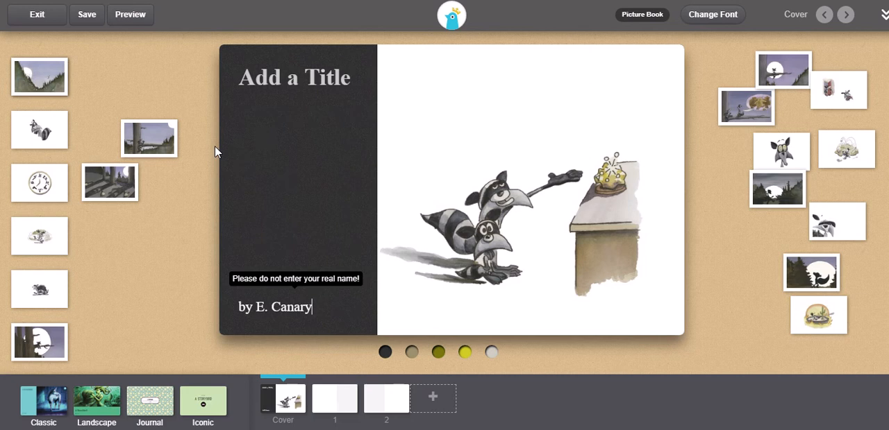
# Enter "Bob's Lunch" as the title on the book cover.
pyautogui.click(257, 81)
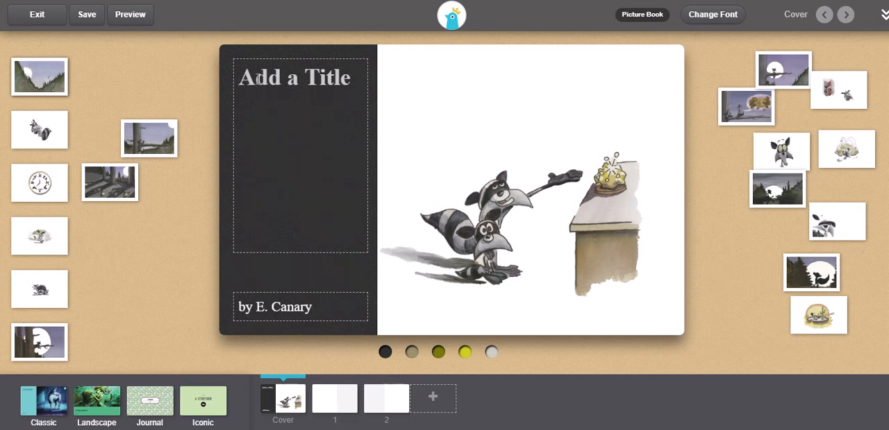
pyautogui.write("Bob's")
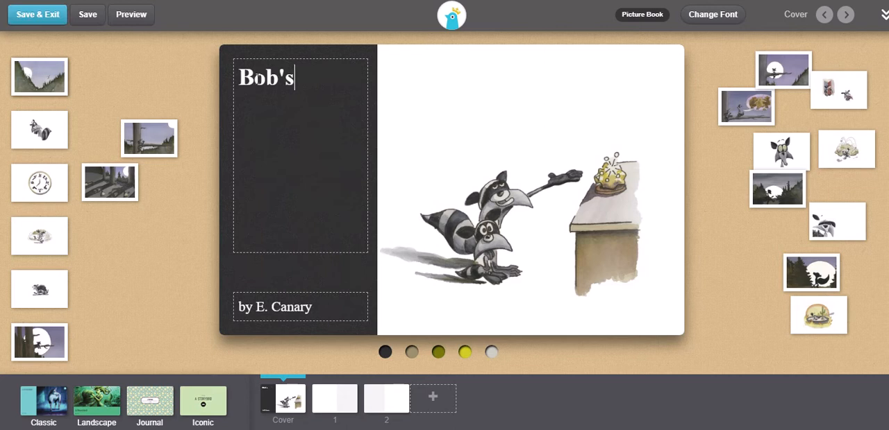
pyautogui.write(' Lunch')
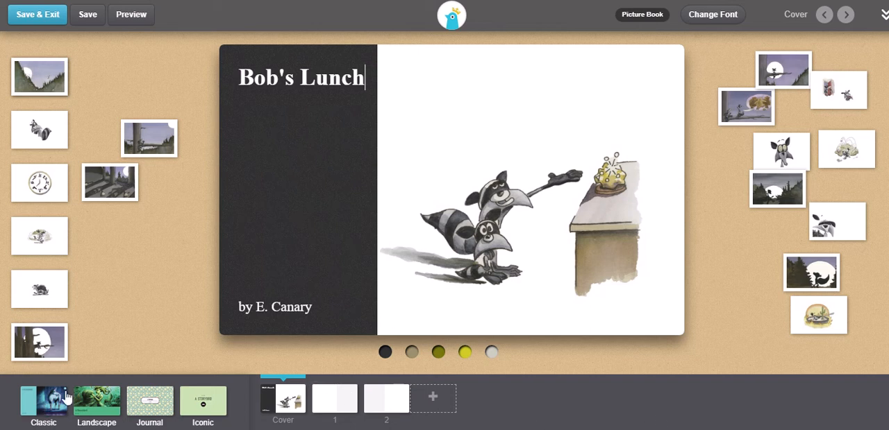
# Try the Landscape cover layout and the Journal layout with several background patterns, including pirate symbols, plaid and blue waves.
pyautogui.click(93, 410)
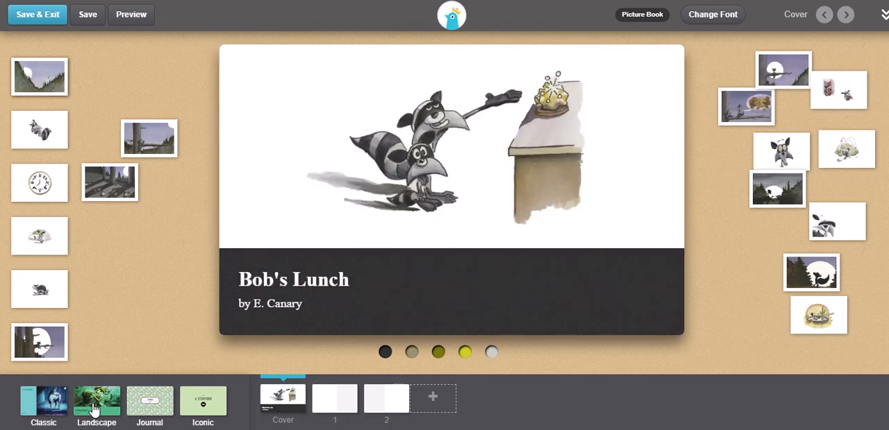
pyautogui.click(141, 411)
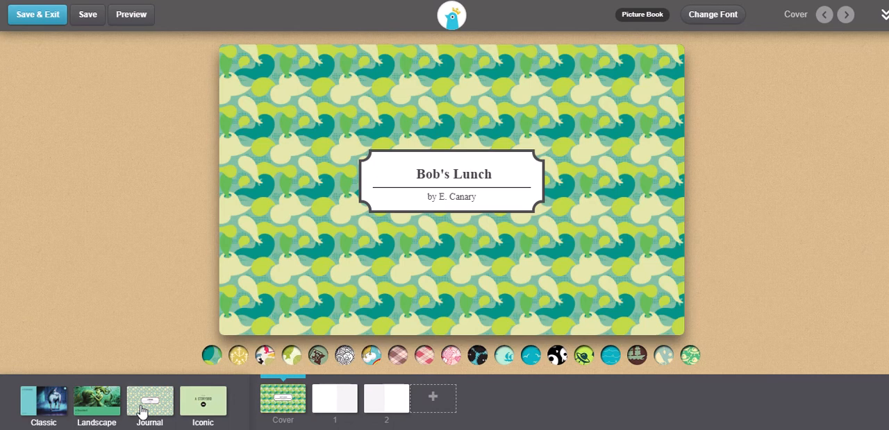
pyautogui.click(238, 364)
pyautogui.click(271, 364)
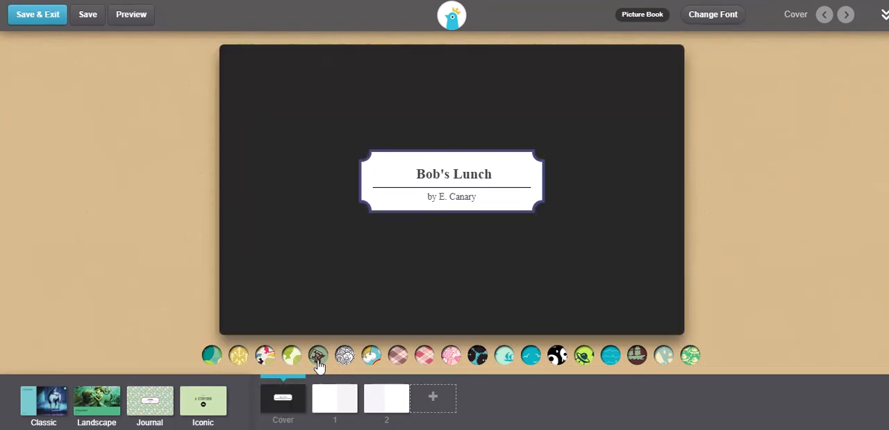
pyautogui.click(318, 358)
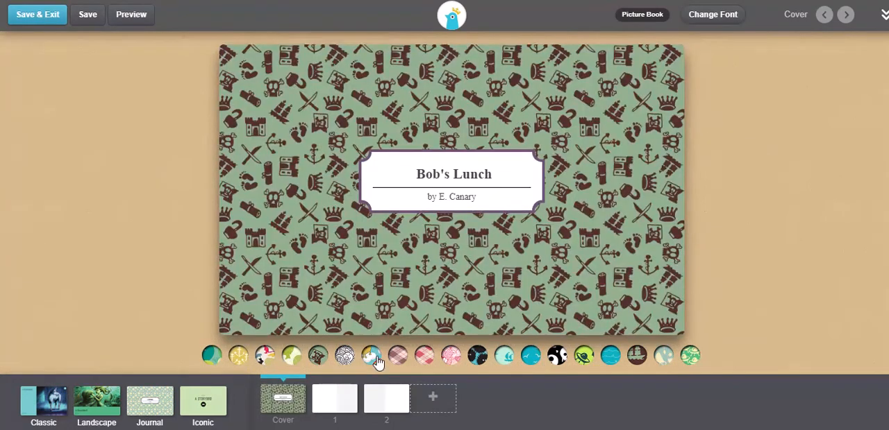
pyautogui.click(397, 361)
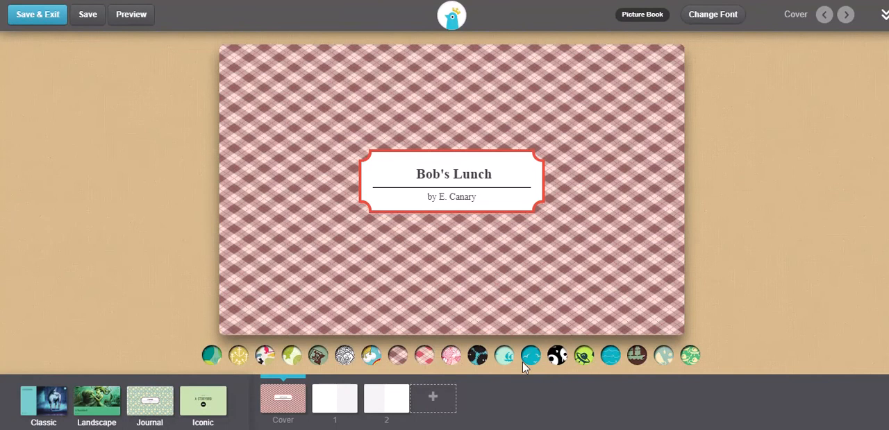
pyautogui.click(557, 357)
pyautogui.click(610, 360)
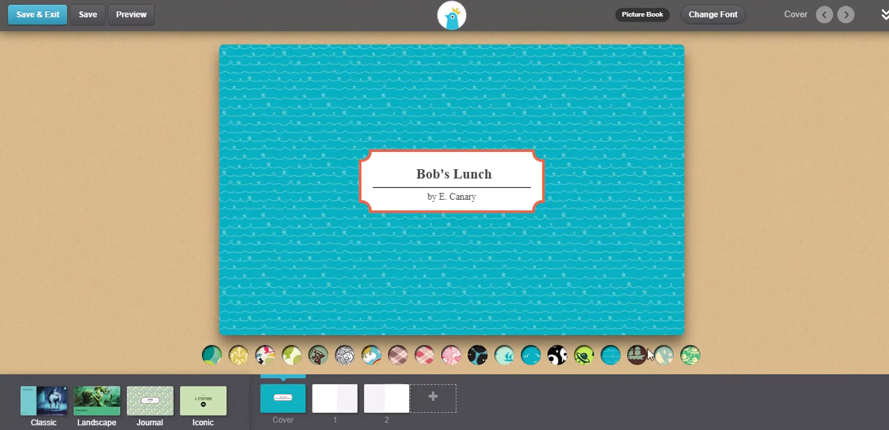
# Apply the Iconic cover layout, try the tan and olive backgrounds, and choose the bright yellow one.
pyautogui.click(203, 413)
pyautogui.click(413, 358)
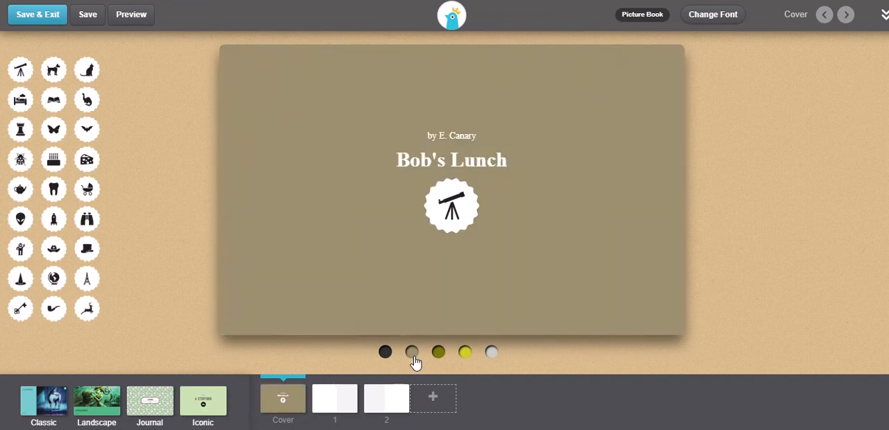
pyautogui.click(438, 354)
pyautogui.click(464, 354)
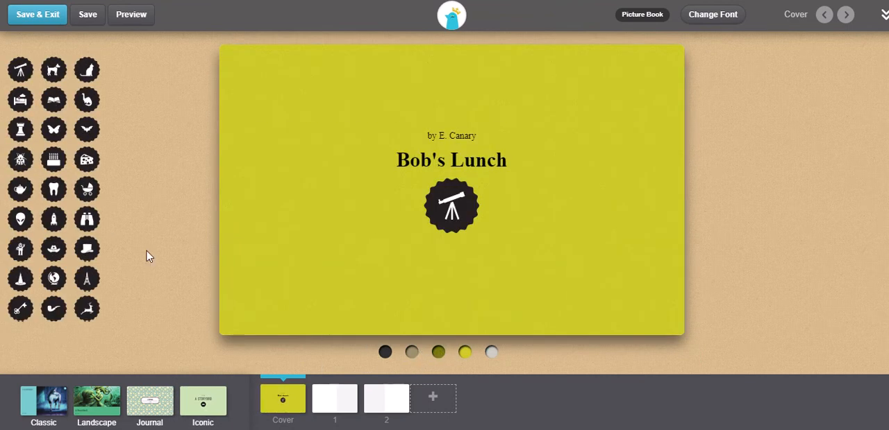
# Try the cheese and dinosaur emblems on the cover, choose the cheese one, and open page 1.
pyautogui.moveTo(83, 162); pyautogui.dragTo(202, 191)
pyautogui.click(87, 161)
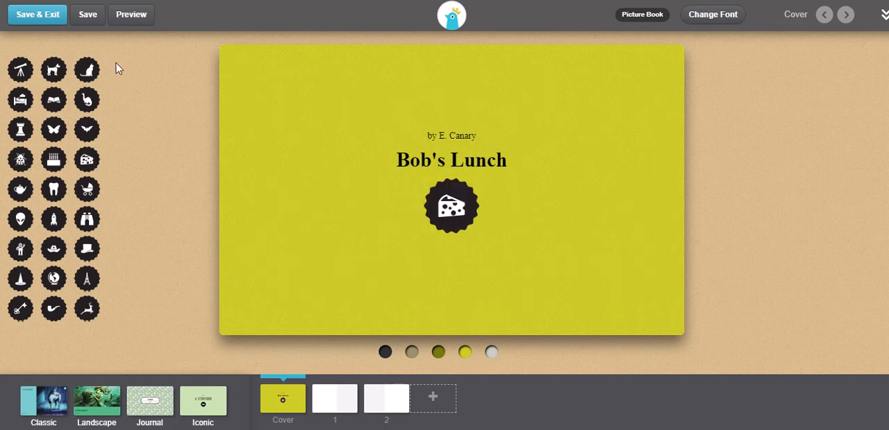
pyautogui.click(87, 100)
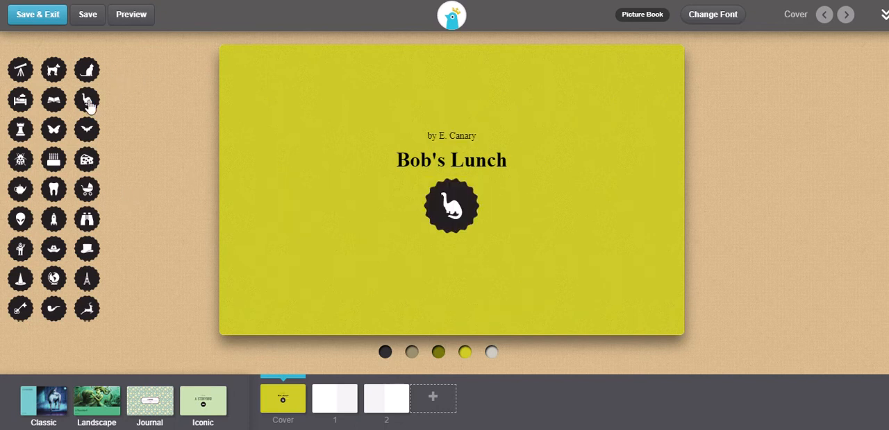
pyautogui.click(87, 165)
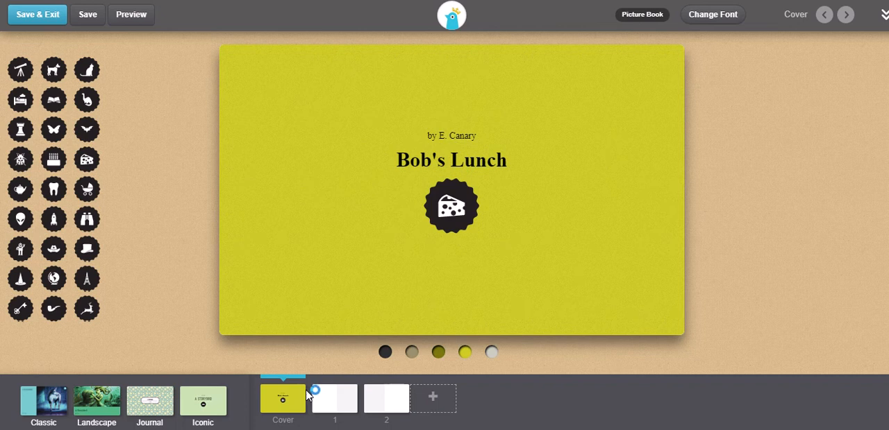
pyautogui.click(334, 401)
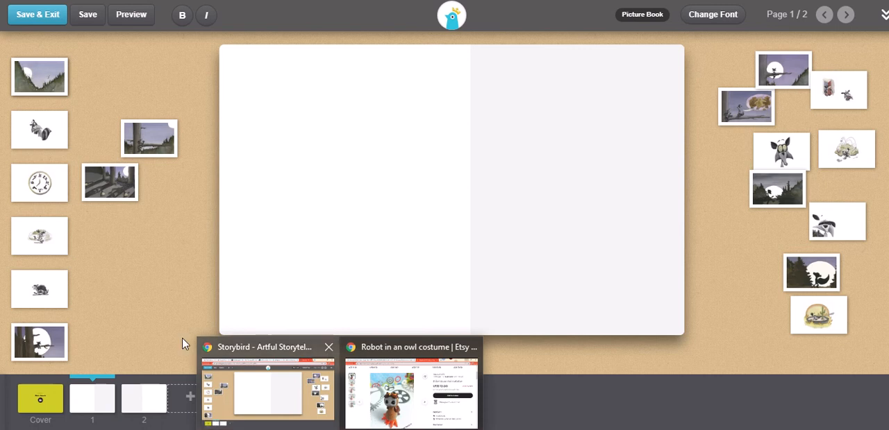
# Try the moonlit valley artwork on page 1 in several placements, including across the upper part and along the page's right side.
pyautogui.moveTo(36, 87); pyautogui.dragTo(470, 135)
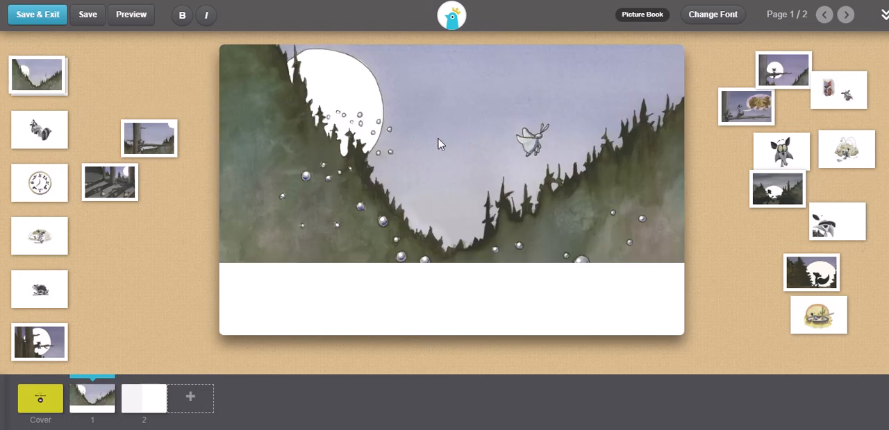
pyautogui.moveTo(32, 75); pyautogui.dragTo(309, 186)
pyautogui.moveTo(37, 78); pyautogui.dragTo(354, 171)
pyautogui.moveTo(26, 71); pyautogui.dragTo(605, 205)
pyautogui.moveTo(27, 70); pyautogui.dragTo(538, 193)
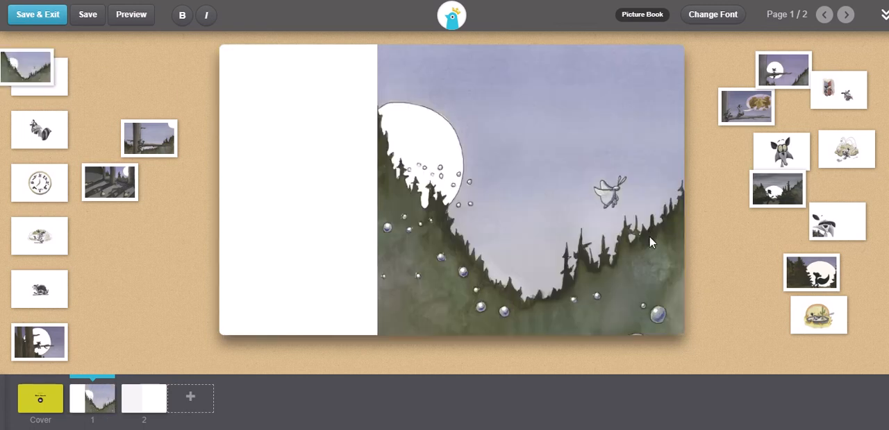
# Place the wide-eyed raccoon face on the right side of page 1 and write "Bob was hungry and decided to make some lunch." beside it.
pyautogui.moveTo(793, 151); pyautogui.dragTo(575, 226)
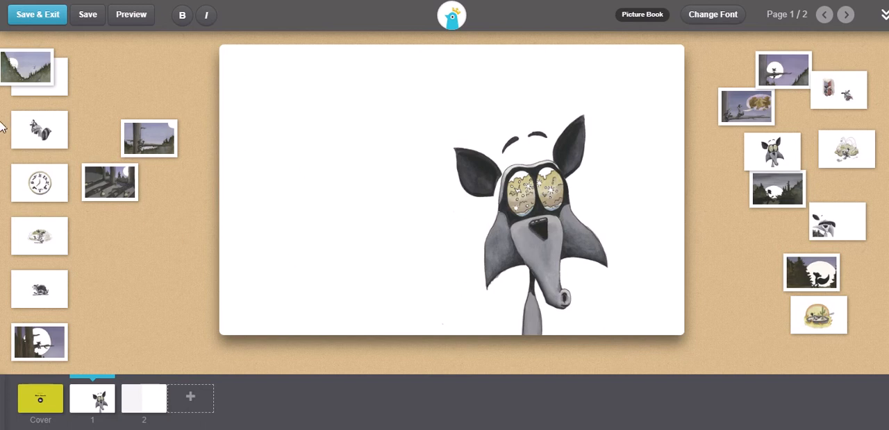
pyautogui.moveTo(795, 151); pyautogui.dragTo(616, 201)
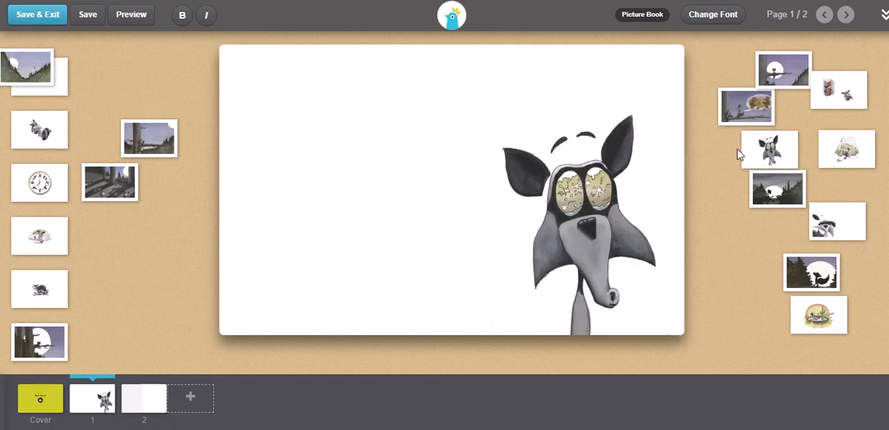
pyautogui.write('Bob was hungry a')
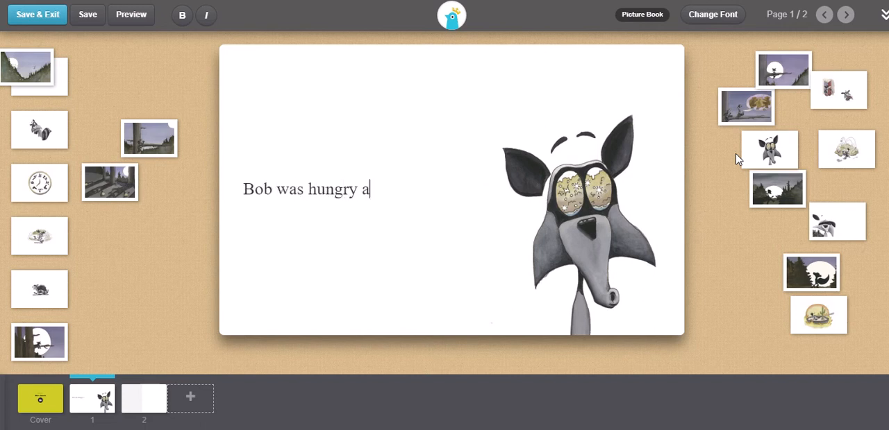
pyautogui.write('nd decided to ')
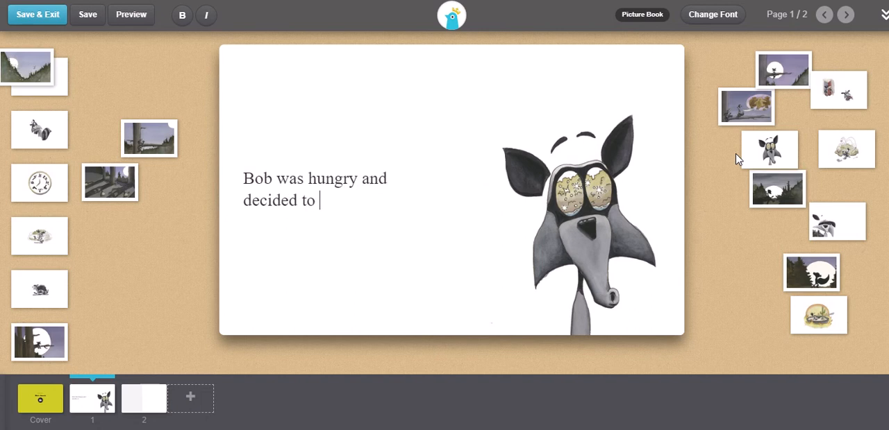
pyautogui.write('make sonme')
pyautogui.press('BackSpace')
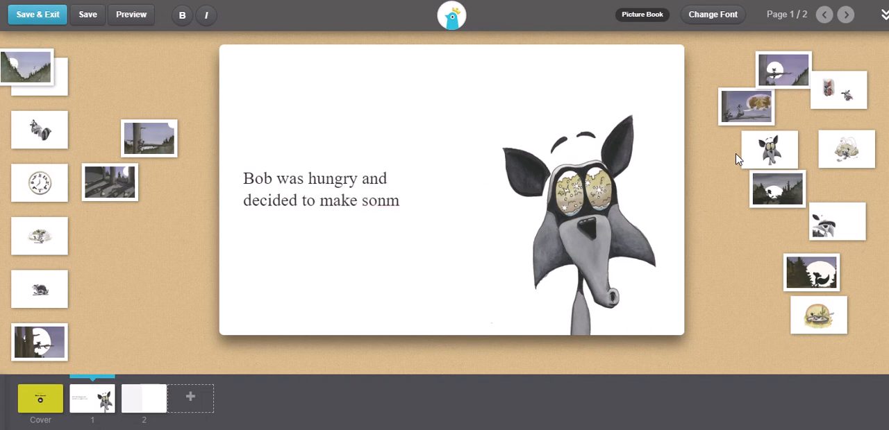
pyautogui.write('me luncn.')
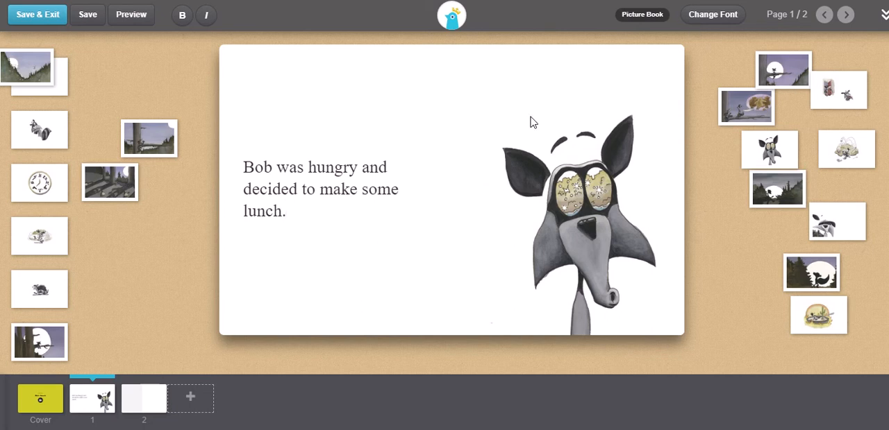
# Try the Arial and Andale Mono fonts for the book text, and choose Verdana.
pyautogui.click(712, 16)
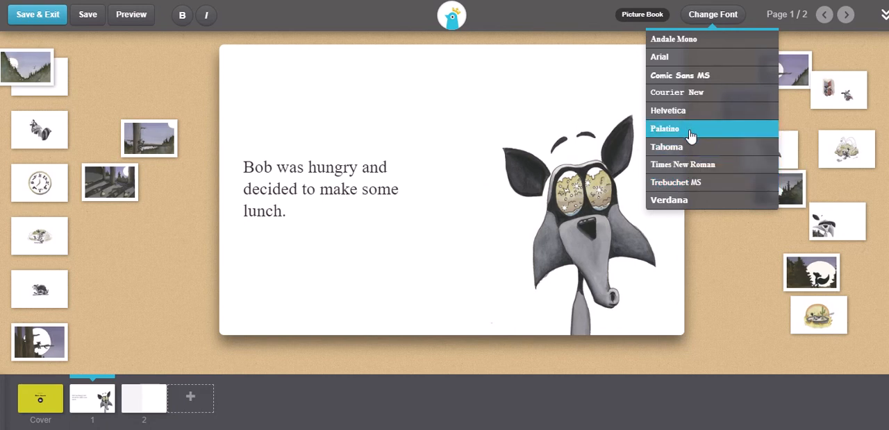
pyautogui.click(696, 66)
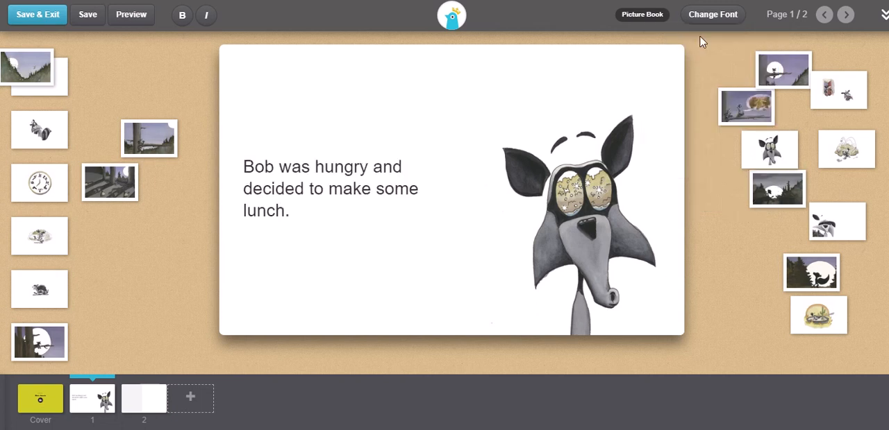
pyautogui.click(716, 8)
pyautogui.click(696, 40)
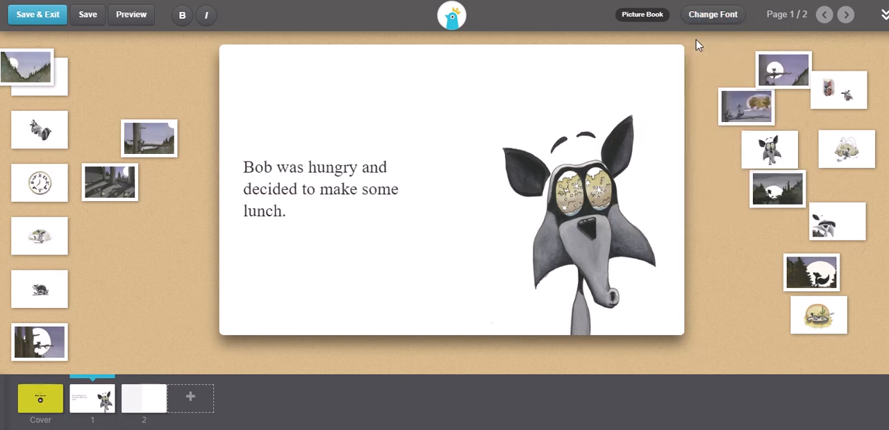
pyautogui.click(713, 19)
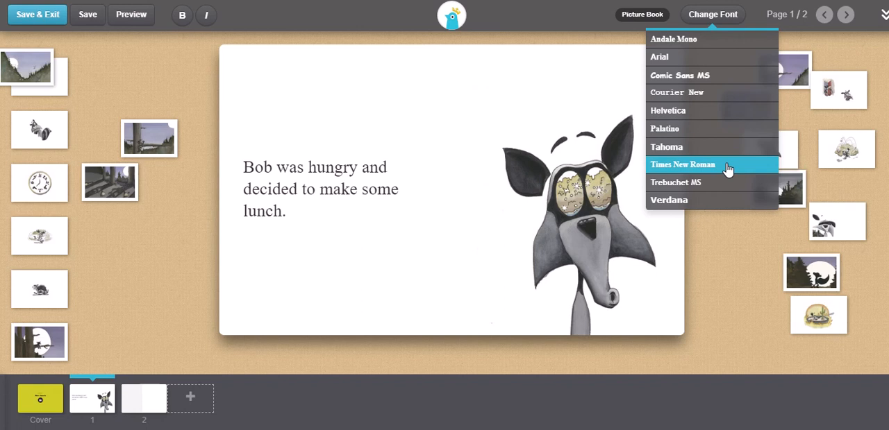
pyautogui.click(694, 209)
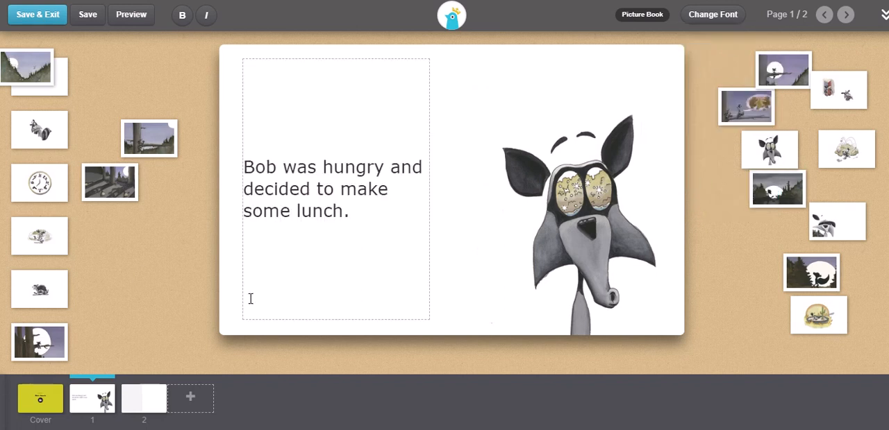
# Place the clock artwork across the upper part of page 2 and write "It was hungry o'clock." below it.
pyautogui.click(129, 409)
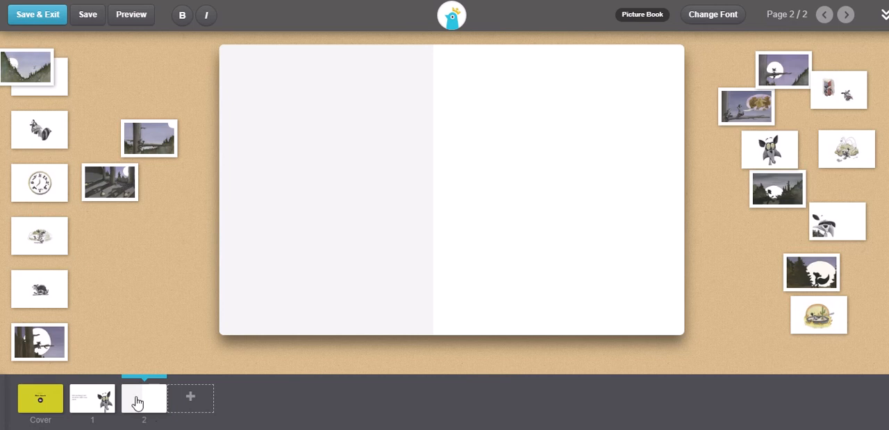
pyautogui.moveTo(36, 188); pyautogui.dragTo(484, 228)
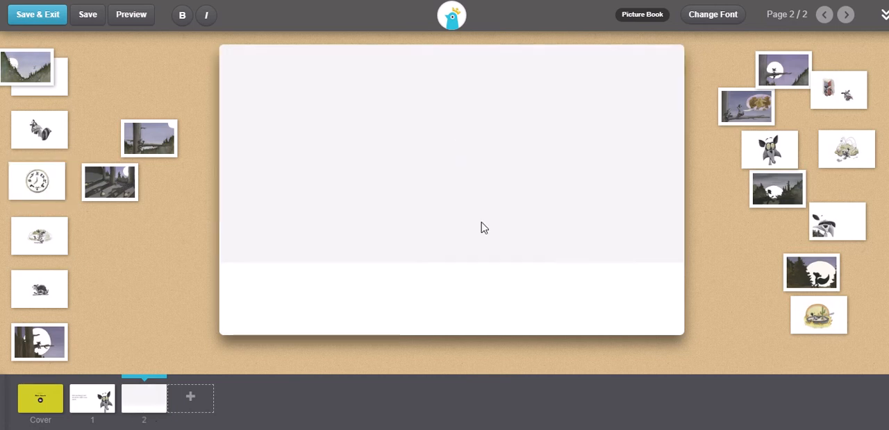
pyautogui.click(429, 310)
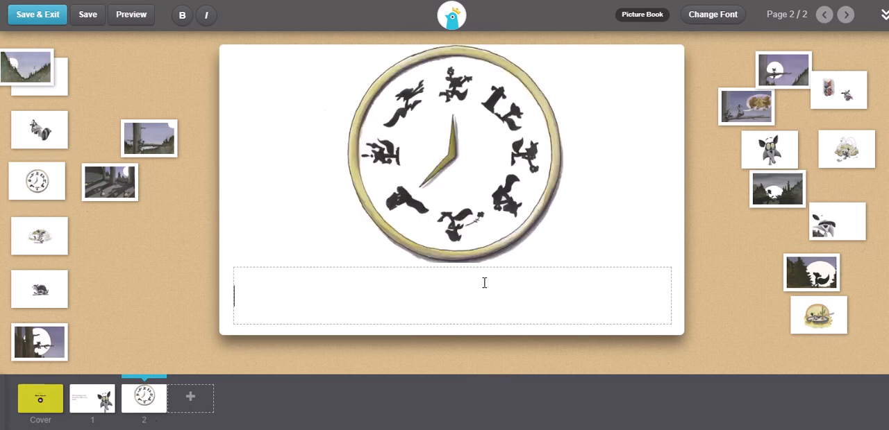
pyautogui.write('It was hungry ')
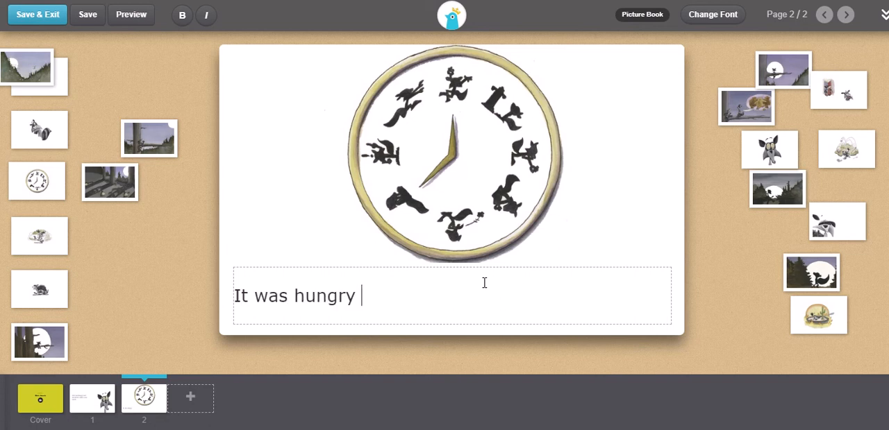
pyautogui.write("o'clock.")
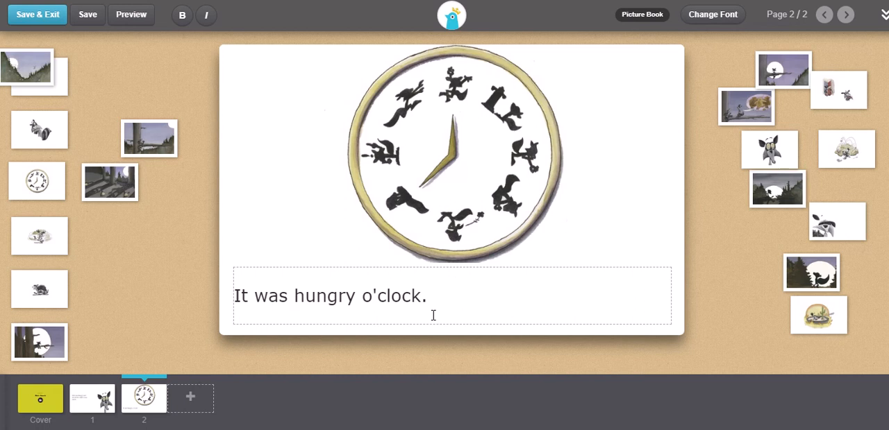
# Add a third page with the raccoon carrying a sack on its left side, and enter the placeholder text "dhhdhdh" beside it.
pyautogui.click(191, 401)
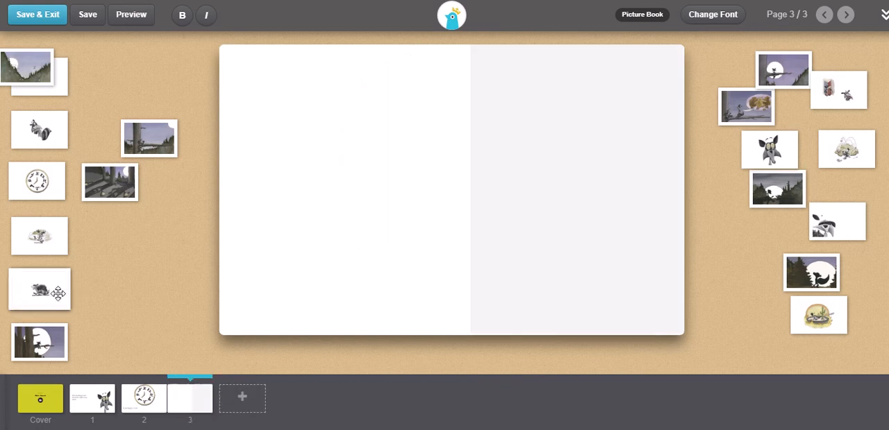
pyautogui.moveTo(59, 294); pyautogui.dragTo(468, 194)
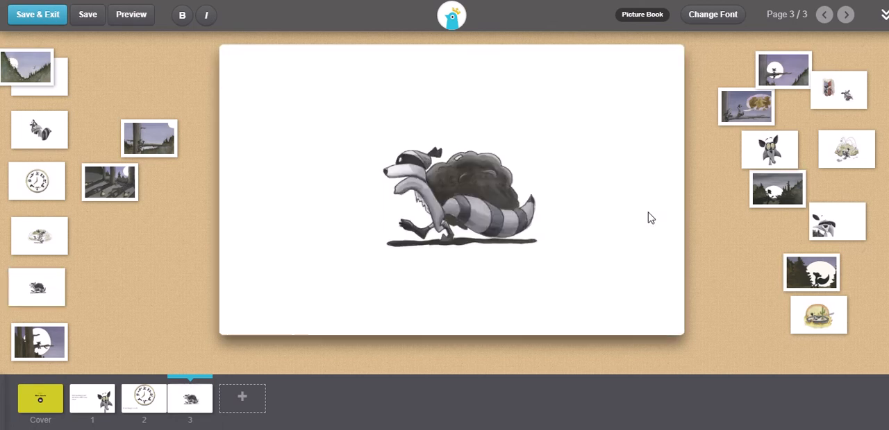
pyautogui.moveTo(37, 287); pyautogui.dragTo(458, 139)
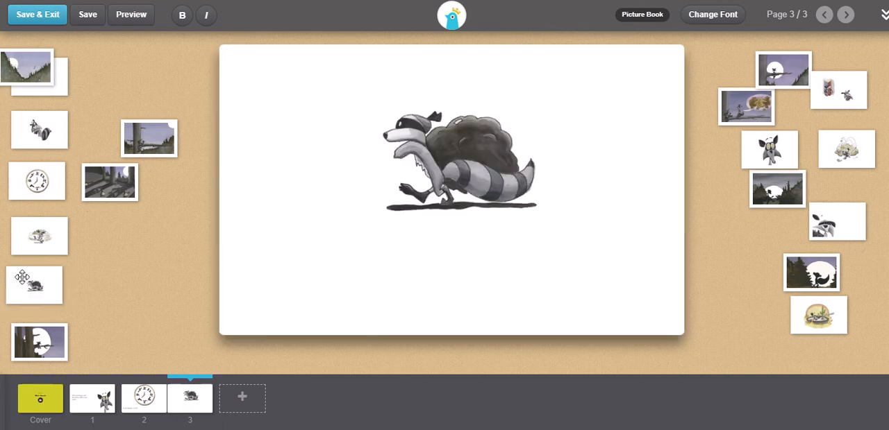
pyautogui.moveTo(42, 300); pyautogui.dragTo(312, 201)
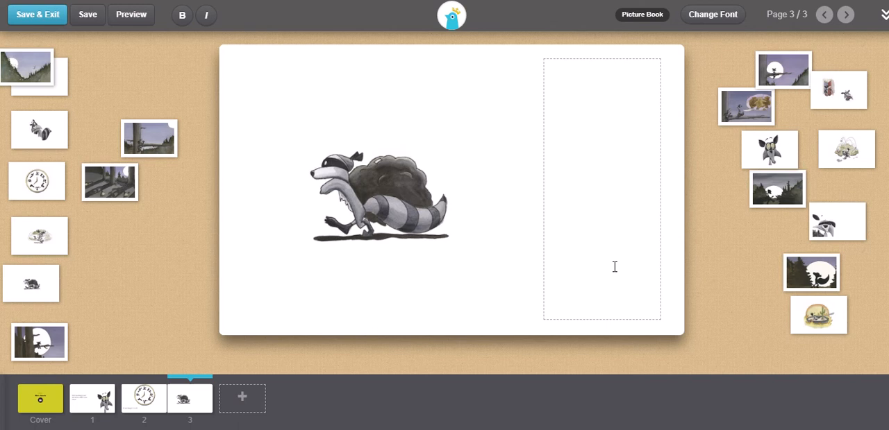
pyautogui.write('dhhdhdh')
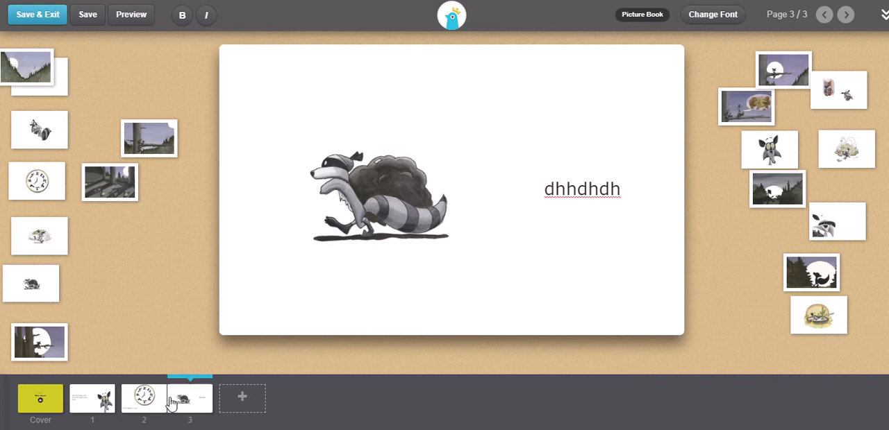
# Move the sack-carrying raccoon page directly after the cover and check each page in the new order.
pyautogui.moveTo(188, 414); pyautogui.dragTo(104, 403)
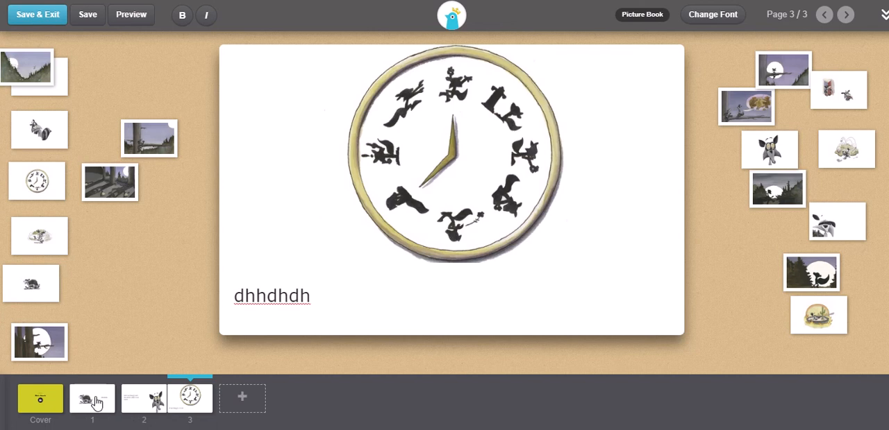
pyautogui.click(97, 404)
pyautogui.click(133, 411)
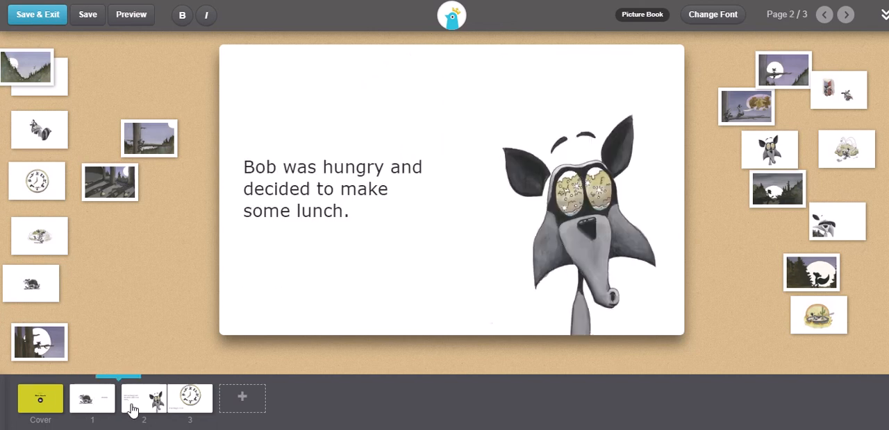
pyautogui.click(189, 406)
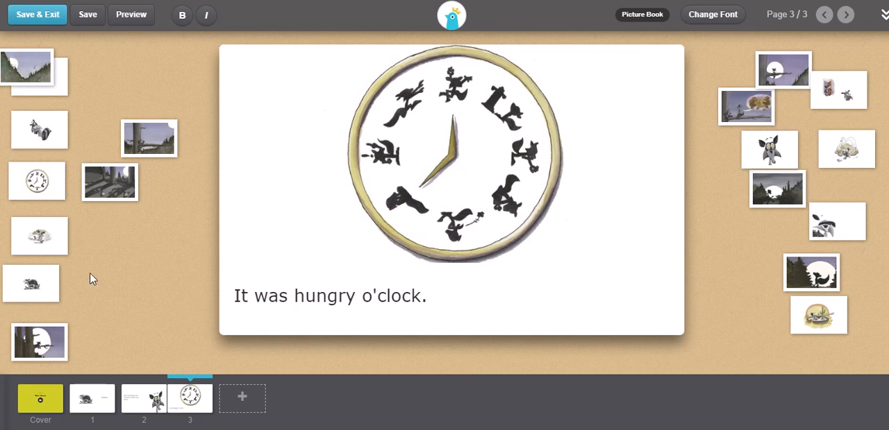
# Preview the book and turn from the cover to the first page.
pyautogui.click(130, 14)
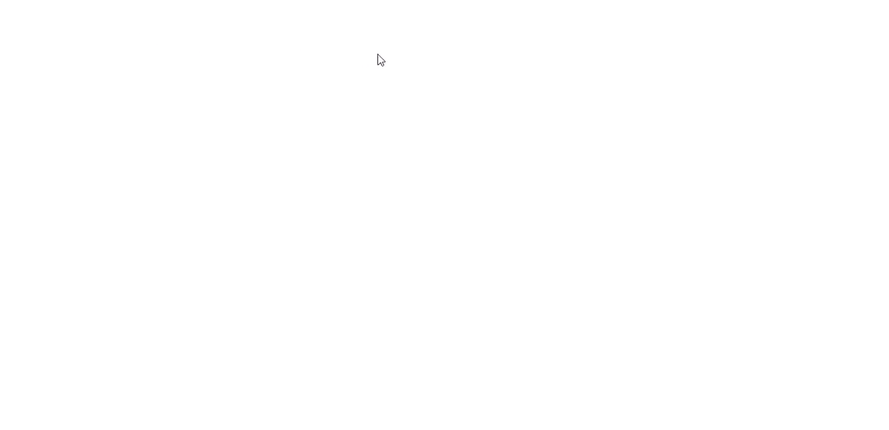
pyautogui.scroll(-1, 494, 210)
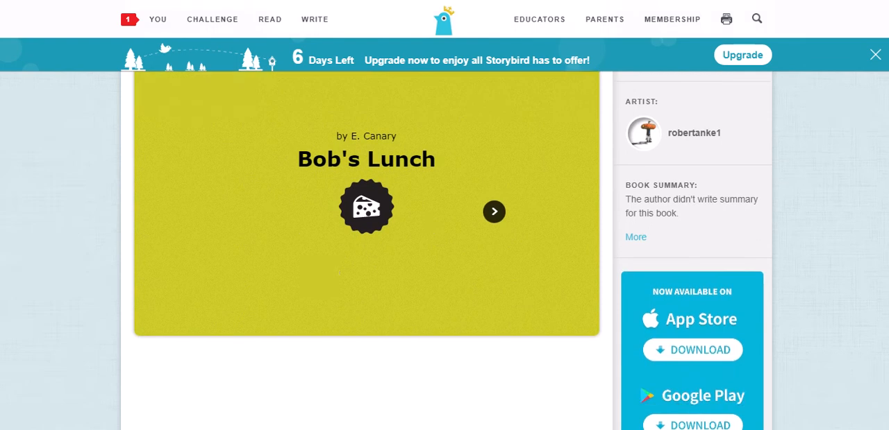
pyautogui.scroll(1, 494, 210)
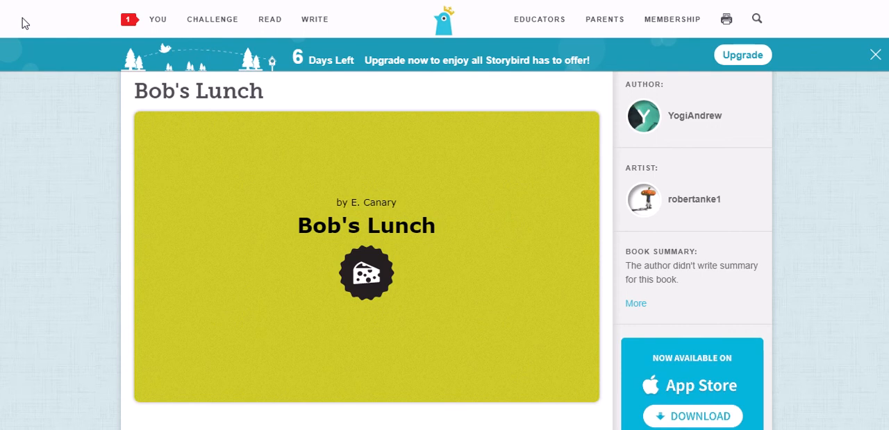
pyautogui.moveTo(561, 378)
pyautogui.scroll(-1, 258, 208)
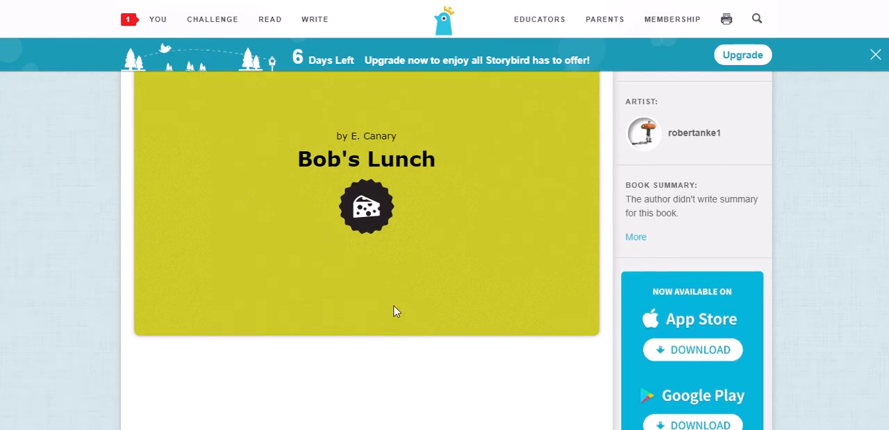
pyautogui.click(402, 318)
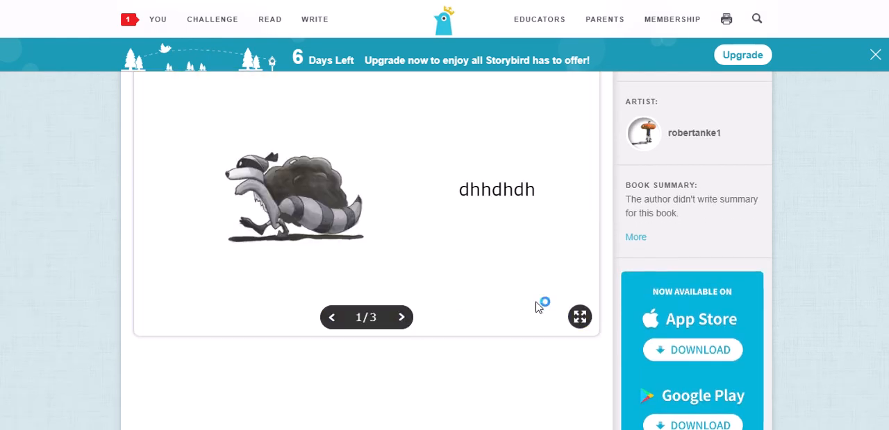
# Turn through the remaining pages of the previewed book up to the clock page.
pyautogui.scroll(1, 790, 281)
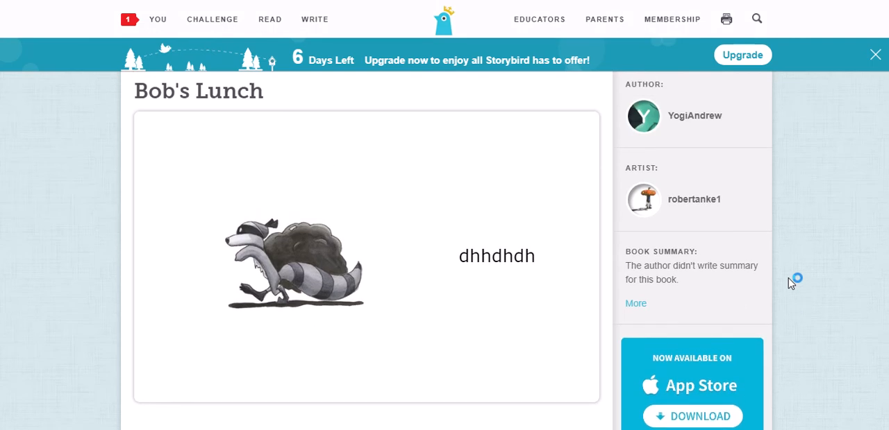
pyautogui.press('Right')
pyautogui.press('Right')
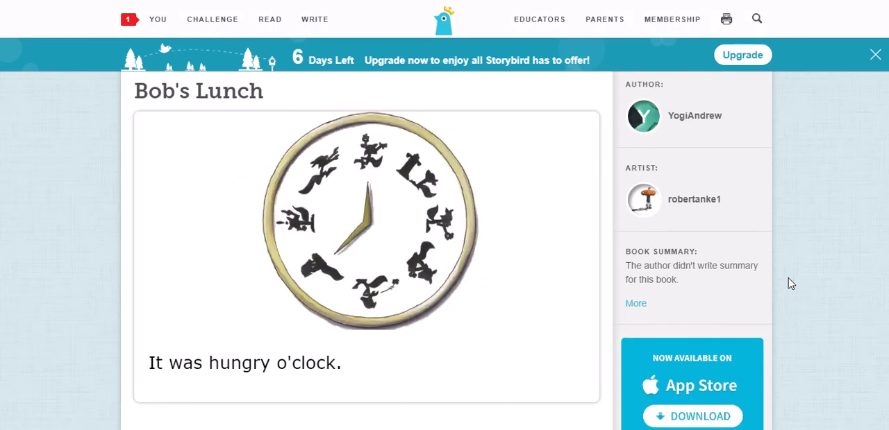
pyautogui.press('Right')
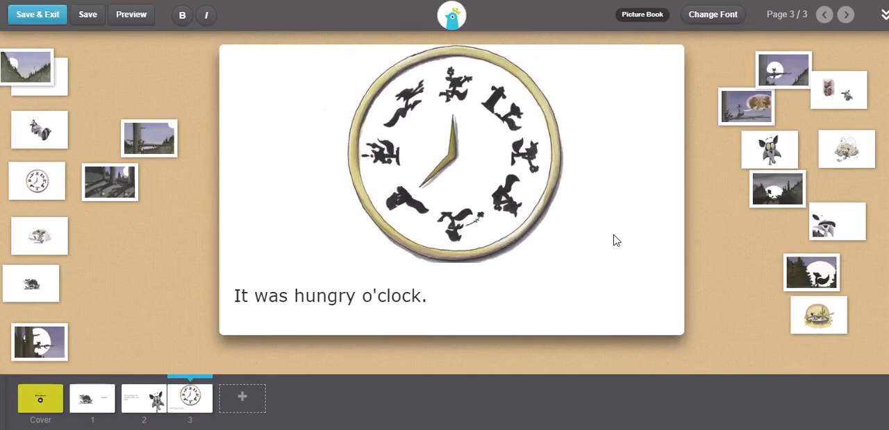
# Add a fourth page filled with the artwork of the raccoon on the tree branch, and save and exit the book.
pyautogui.click(93, 19)
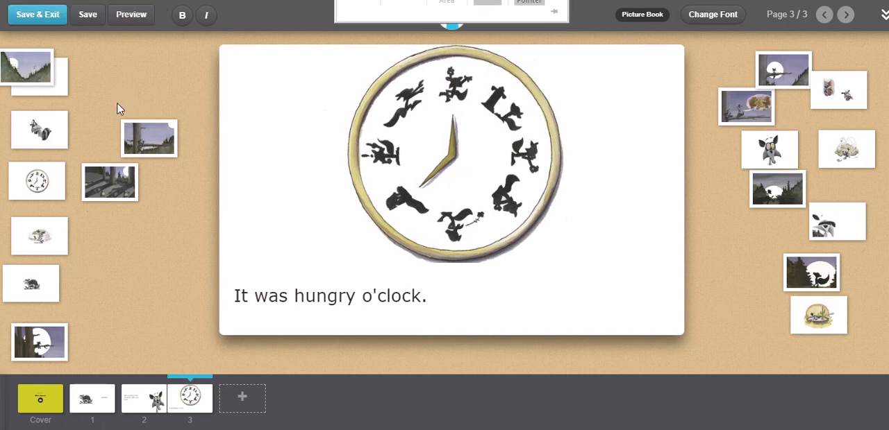
pyautogui.click(241, 397)
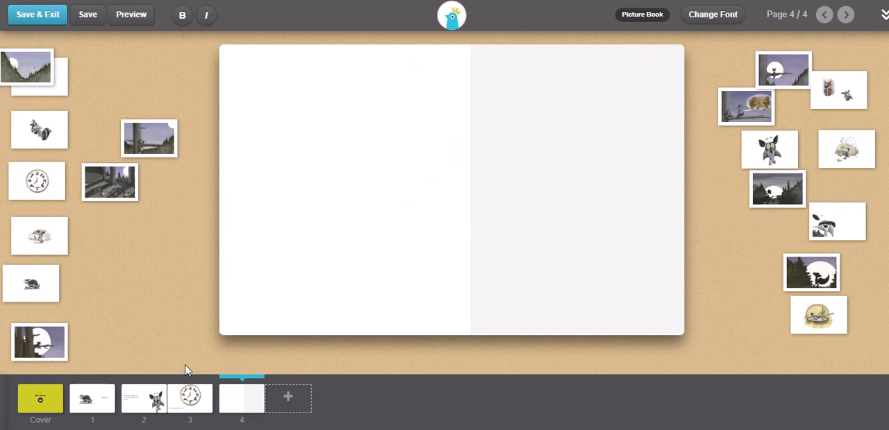
pyautogui.moveTo(141, 148); pyautogui.dragTo(442, 213)
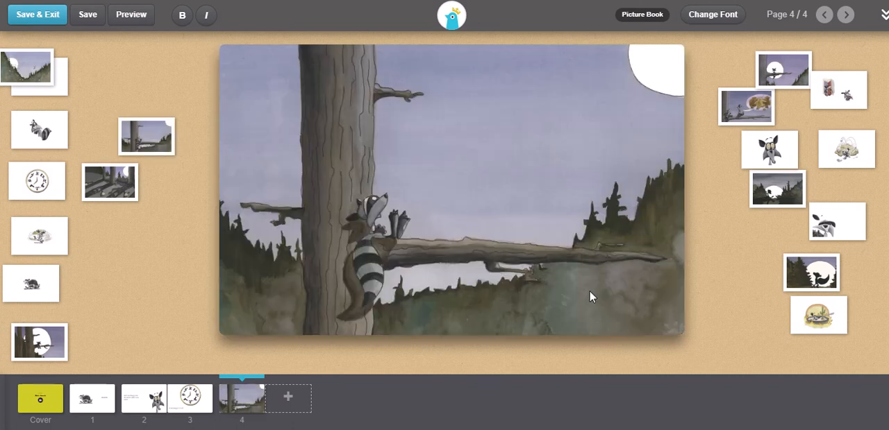
pyautogui.click(44, 21)
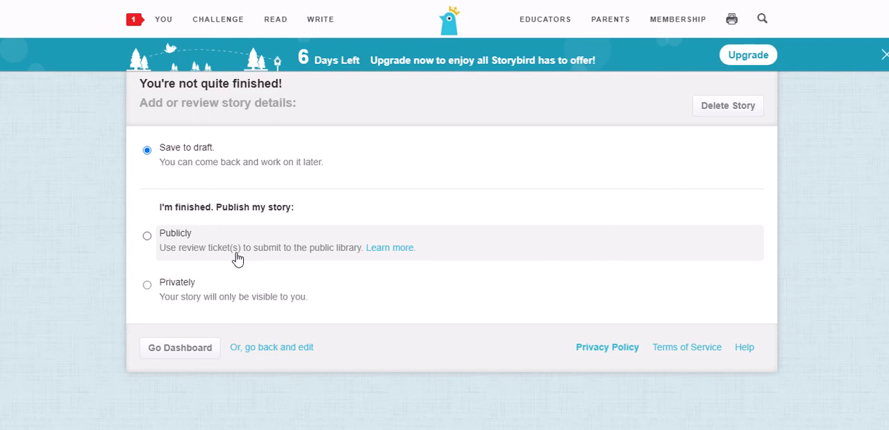
# Open the additional information about publishing publicly with review tickets in a separate tab.
pyautogui.rightClick(396, 251)
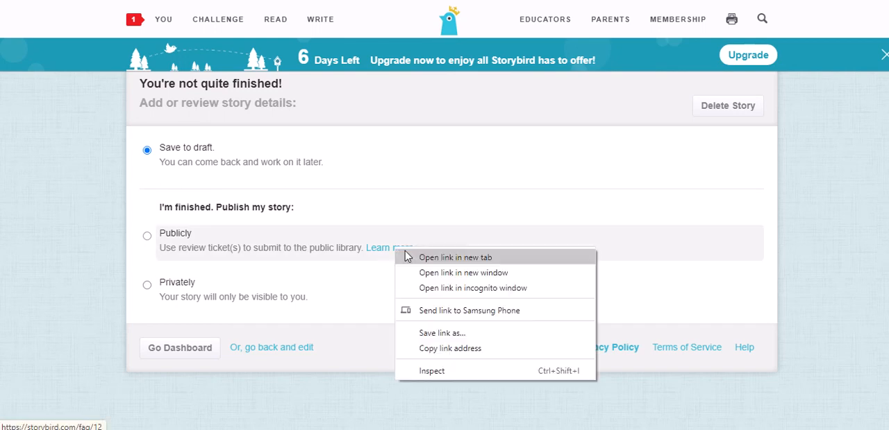
pyautogui.click(406, 254)
pyautogui.click(416, 1)
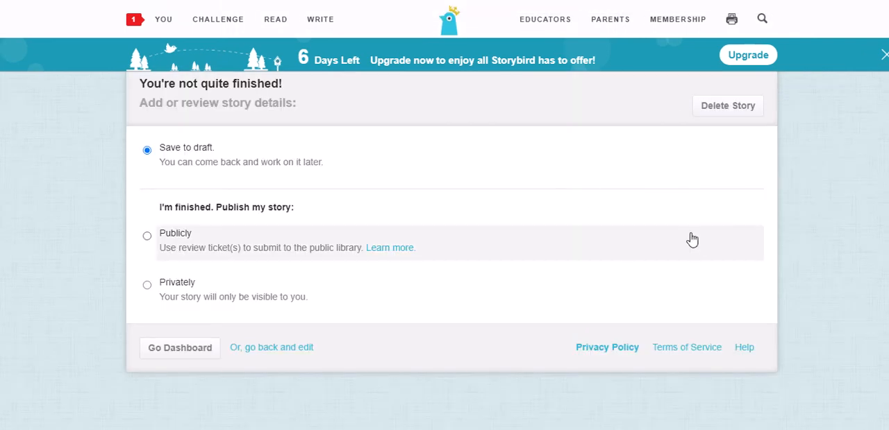
# Try the public and private publishing options and settle on publishing the story privately.
pyautogui.click(147, 286)
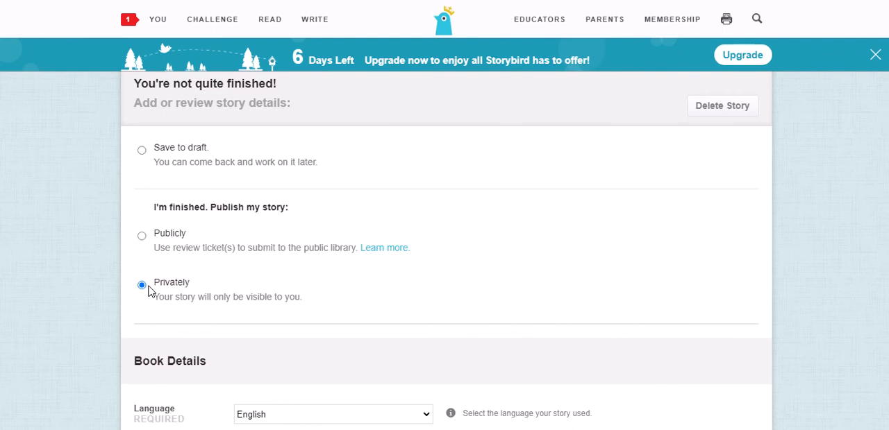
pyautogui.click(150, 297)
pyautogui.scroll(-2, 148, 290)
pyautogui.scroll(2, 148, 289)
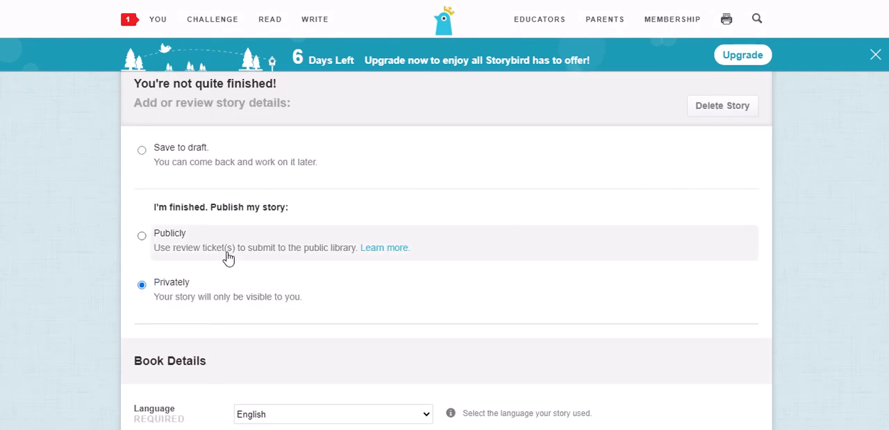
pyautogui.scroll(-1, 245, 276)
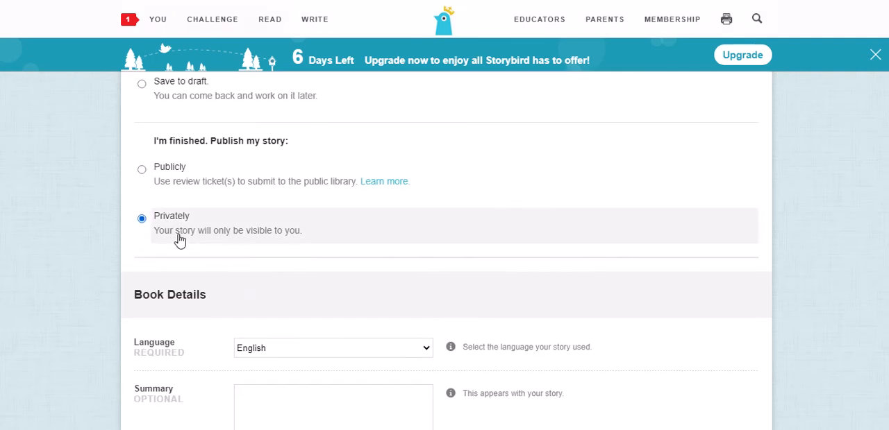
pyautogui.click(149, 172)
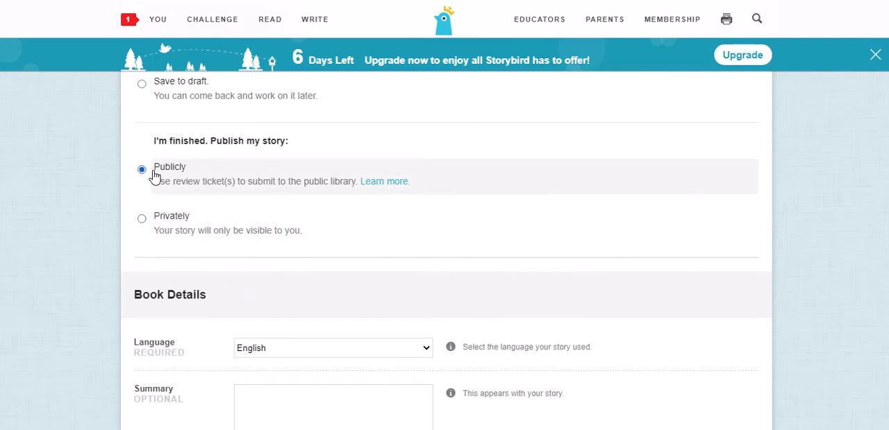
pyautogui.click(173, 222)
pyautogui.scroll(-2, 173, 222)
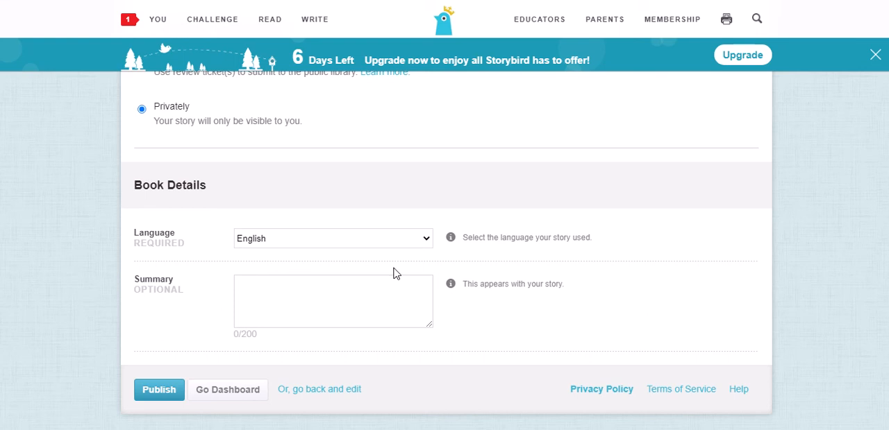
# Enter "this is a story about eating" as the book summary.
pyautogui.click(368, 285)
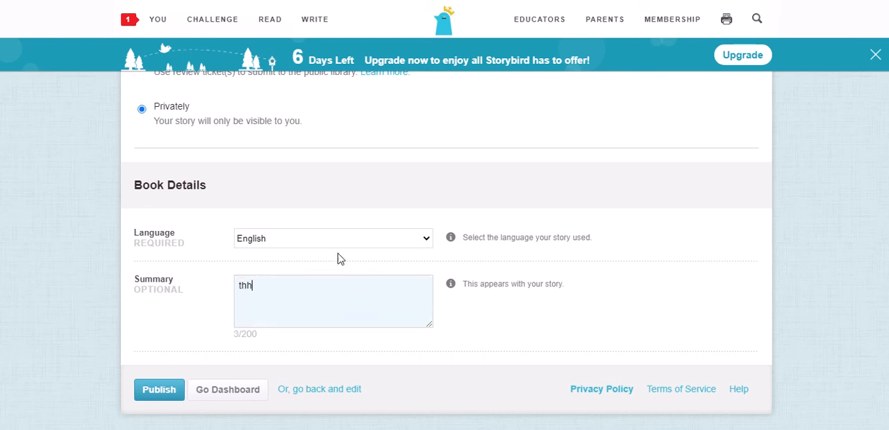
pyautogui.write('a story about eating')
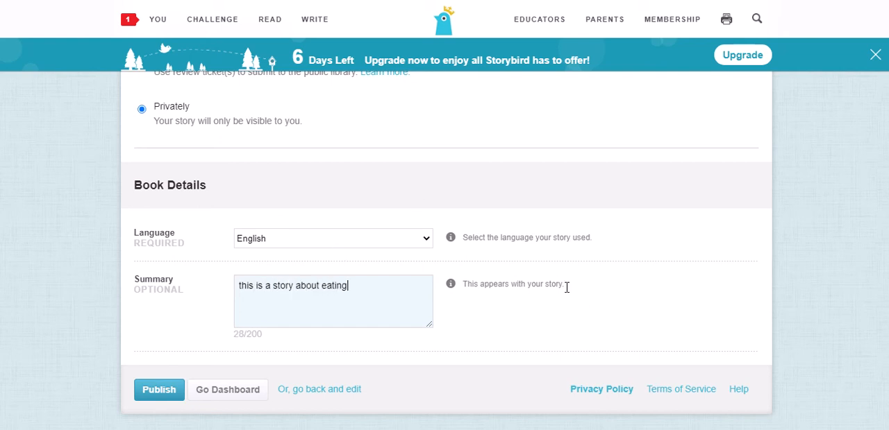
pyautogui.click(707, 302)
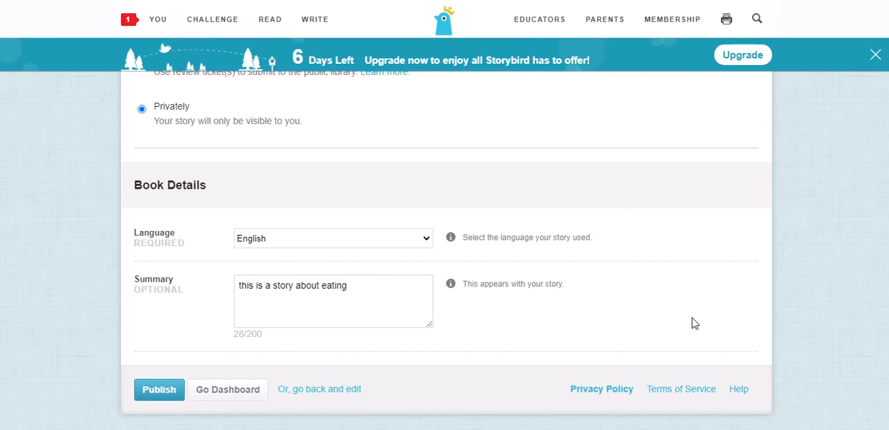
# Review the publishing options and book details, and go to the dashboard without publishing the story.
pyautogui.scroll(3, 645, 291)
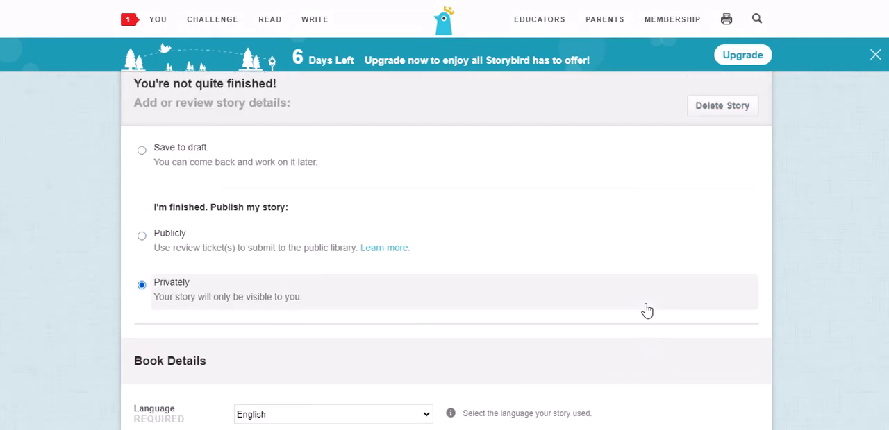
pyautogui.scroll(-3, 184, 204)
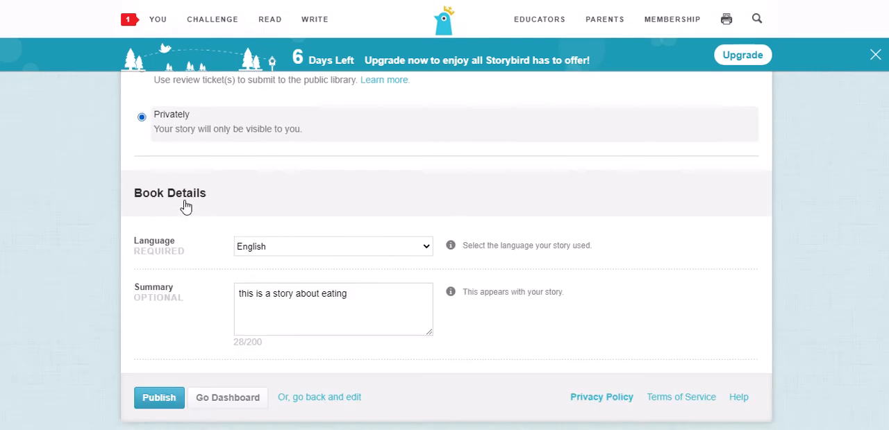
pyautogui.scroll(3, 218, 246)
pyautogui.scroll(-1, 200, 238)
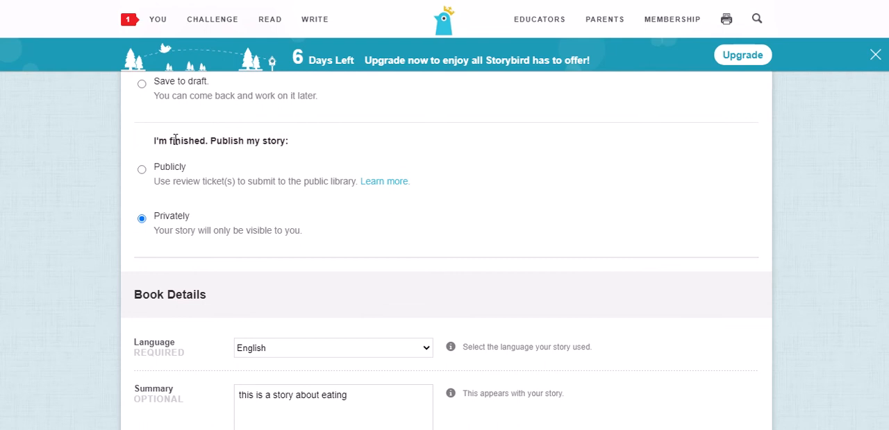
pyautogui.scroll(-2, 179, 313)
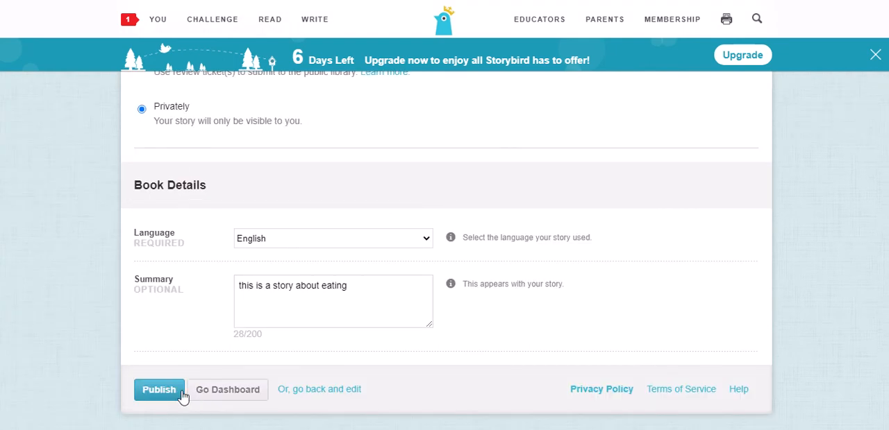
pyautogui.click(221, 394)
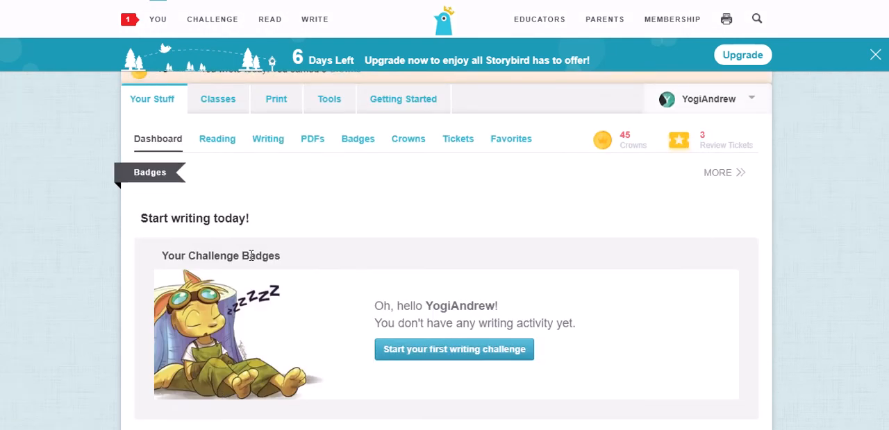
# Reopen Bob's Lunch from the recent writing on the dashboard and preview the book.
pyautogui.scroll(-5, 272, 243)
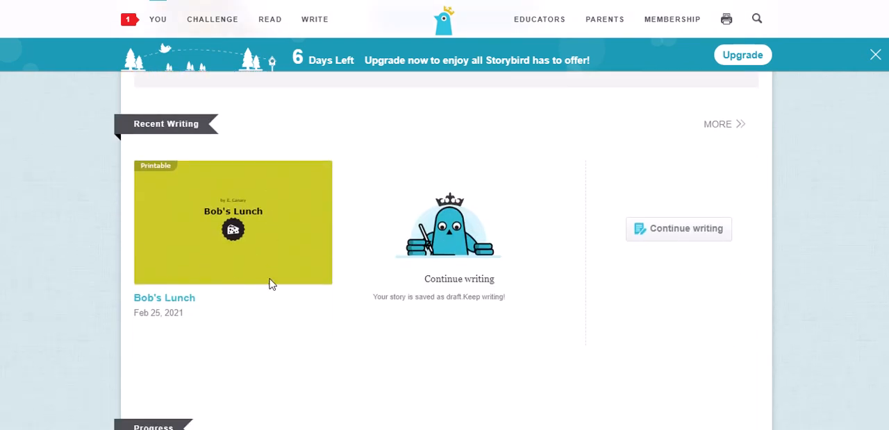
pyautogui.click(173, 300)
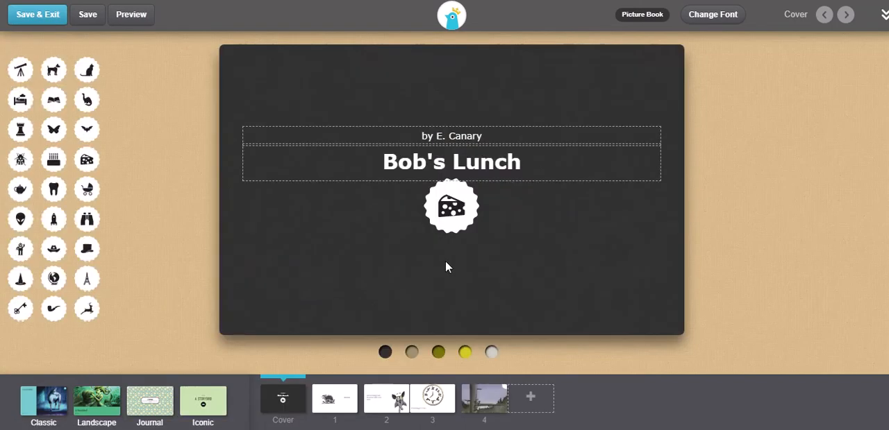
pyautogui.click(127, 18)
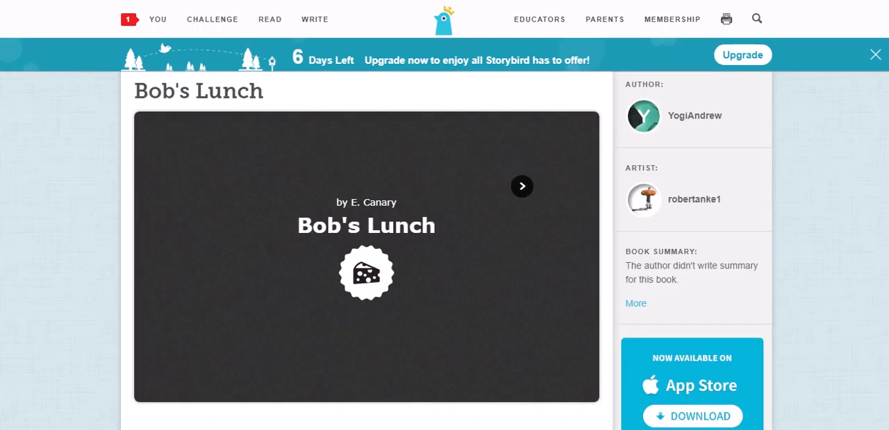
pyautogui.moveTo(601, 207)
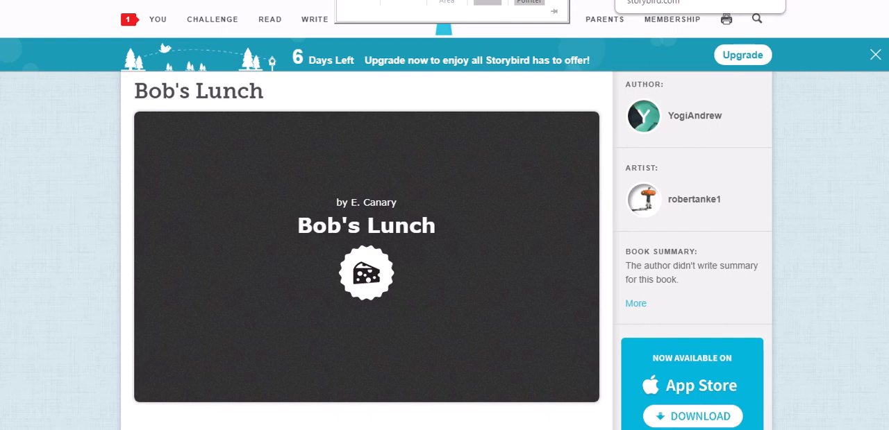
# Return to the personal dashboard and check the recent writing section.
pyautogui.click(157, 20)
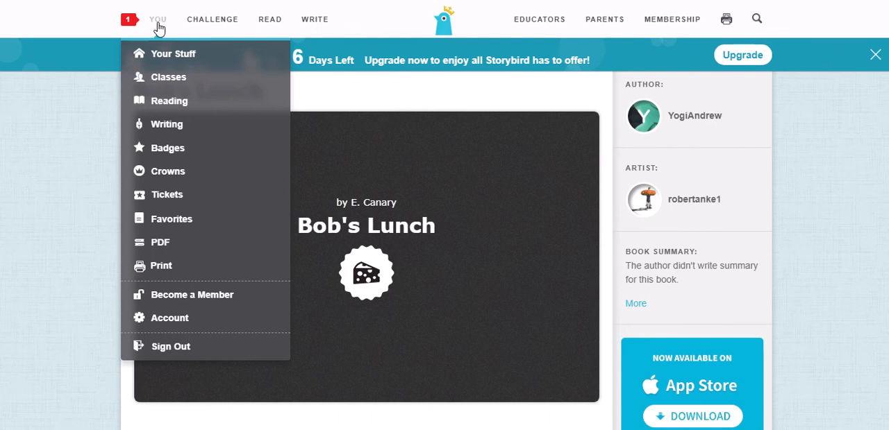
pyautogui.click(158, 27)
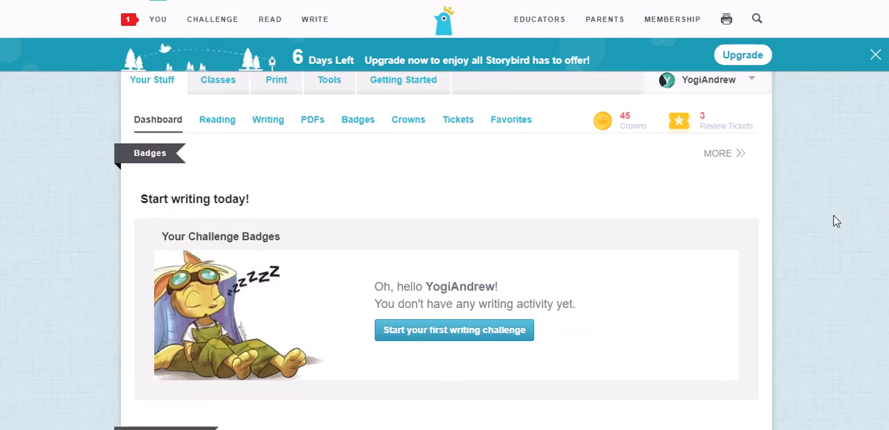
pyautogui.scroll(-5, 674, 211)
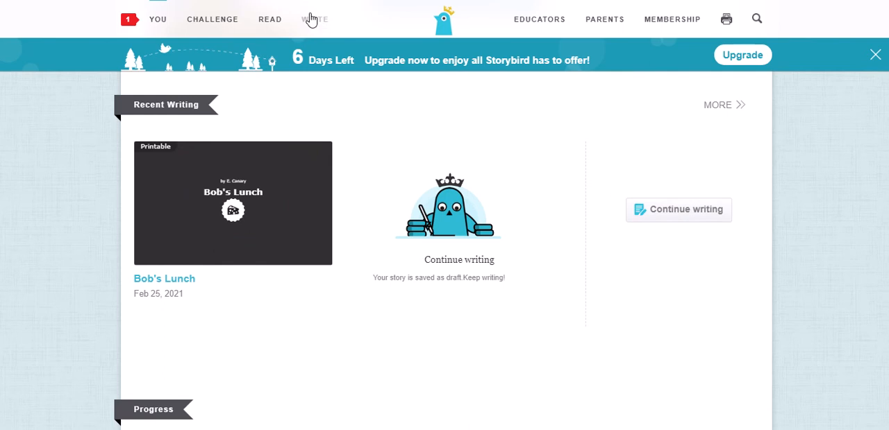
# Open the comics writing section and browse the artwork available for starting a comic.
pyautogui.moveTo(307, 19)
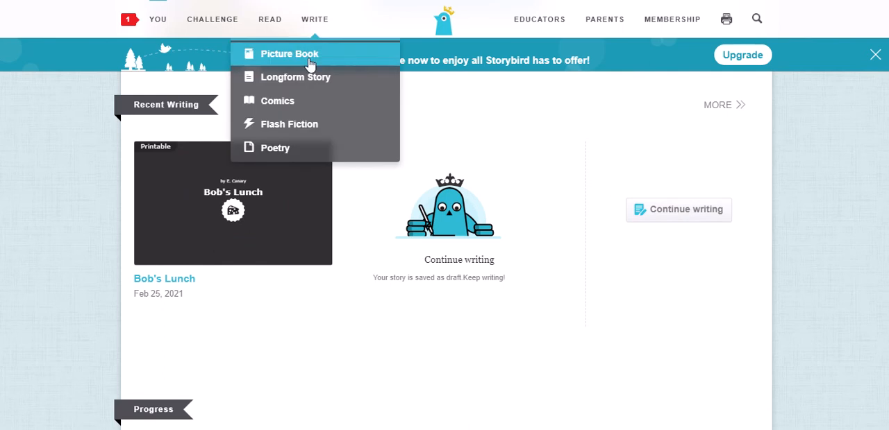
pyautogui.click(273, 101)
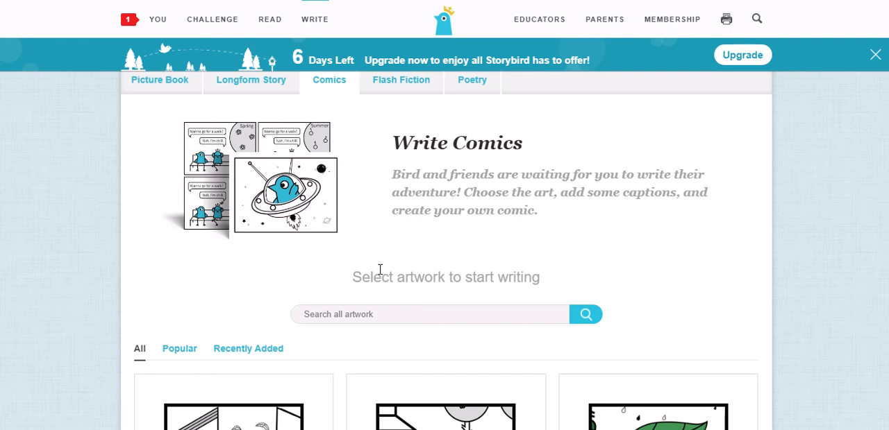
pyautogui.moveTo(313, 29)
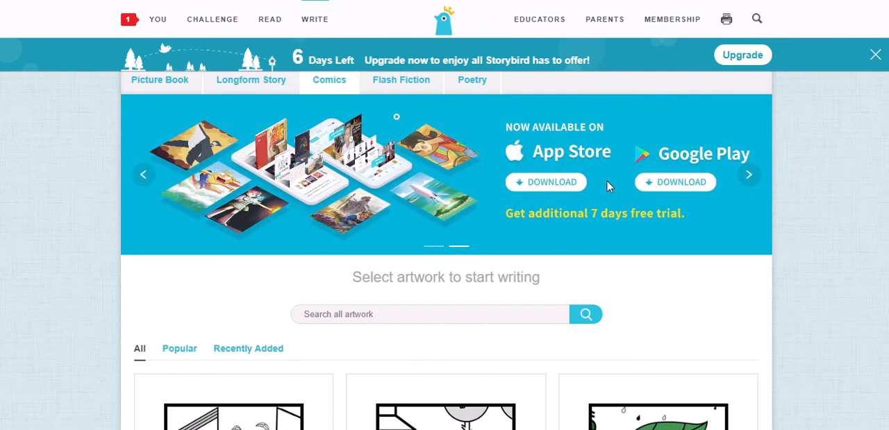
pyautogui.scroll(-3, 583, 241)
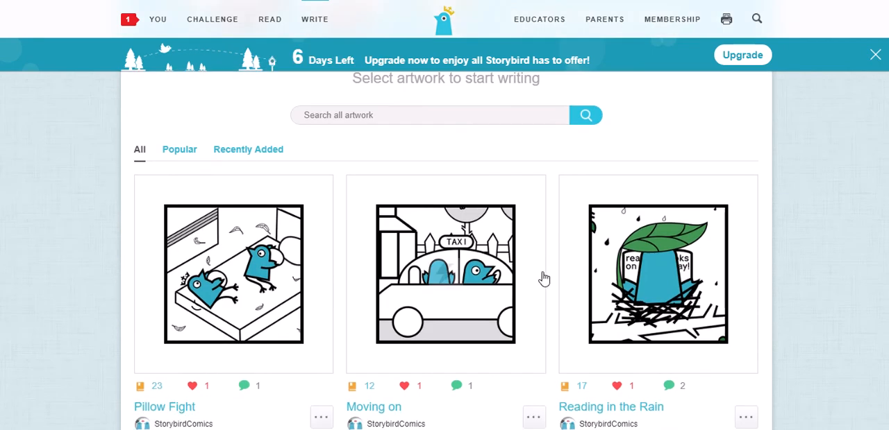
pyautogui.scroll(-4, 544, 278)
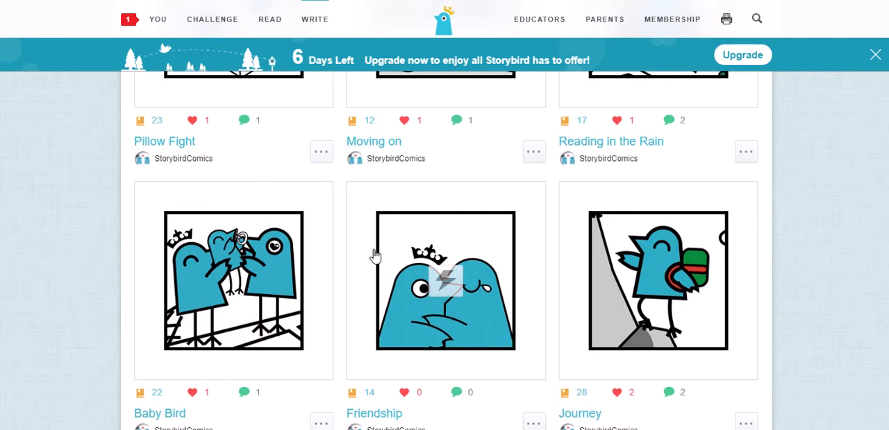
pyautogui.scroll(-2, 243, 271)
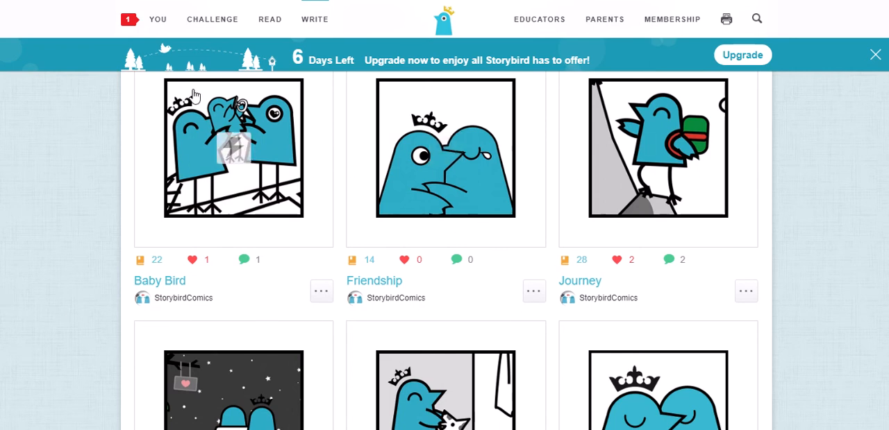
# Check the available writing formats, open the picture book reading section and browse this week's popular books.
pyautogui.click(318, 27)
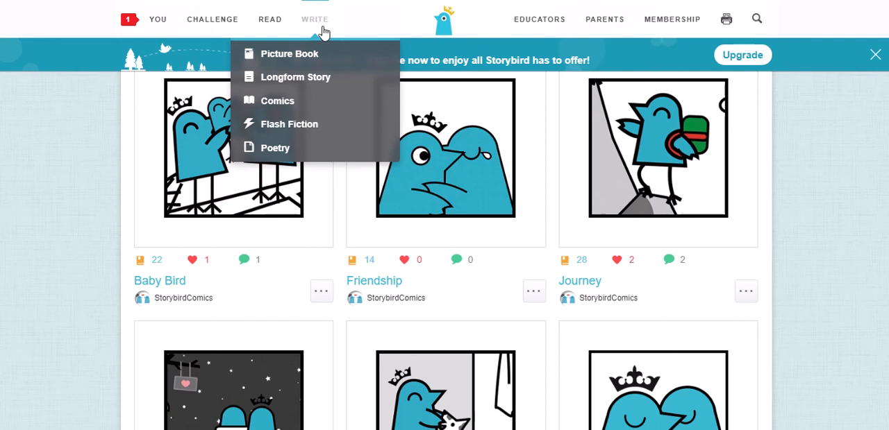
pyautogui.moveTo(276, 34)
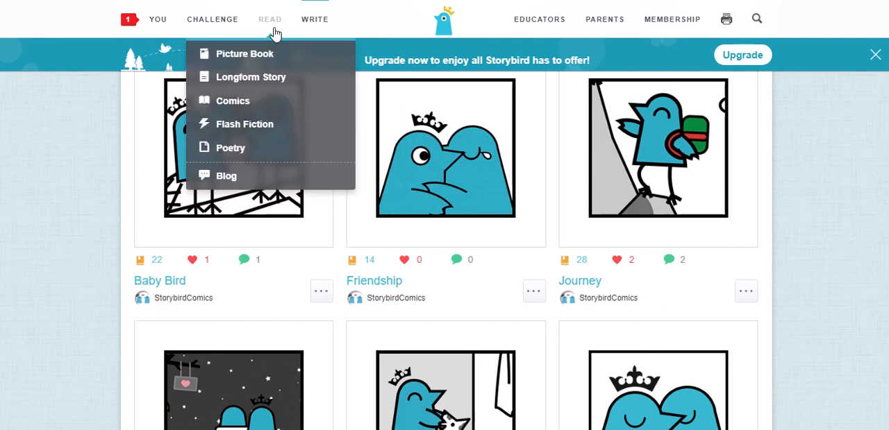
pyautogui.click(288, 55)
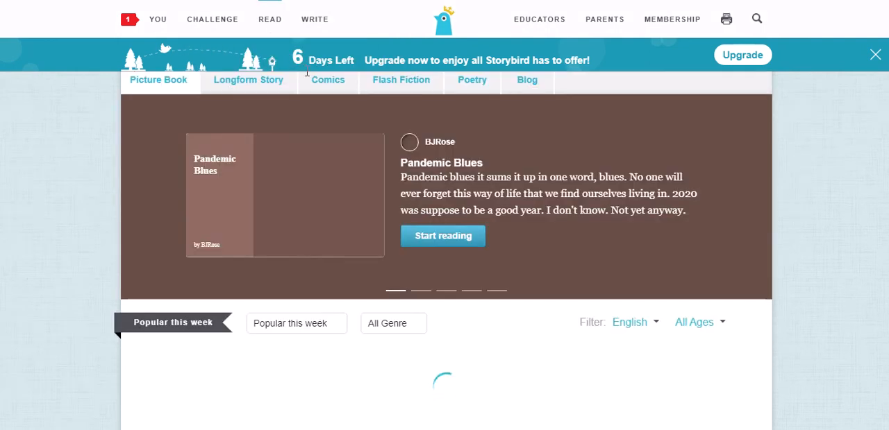
pyautogui.scroll(-4, 306, 73)
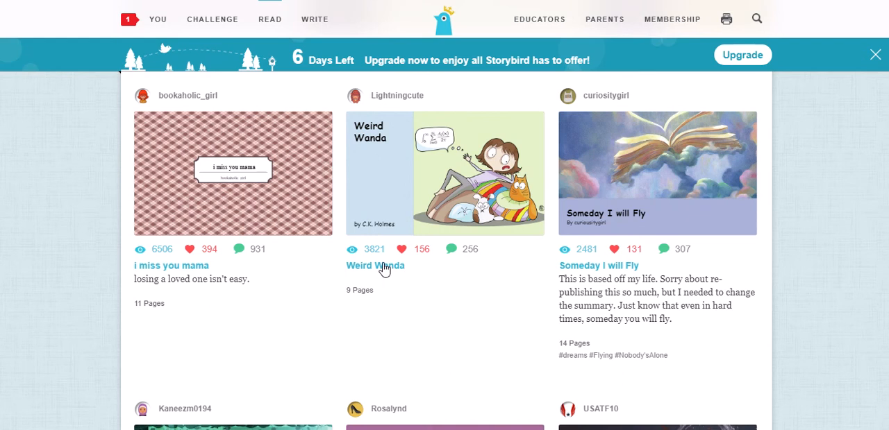
pyautogui.scroll(-2, 387, 265)
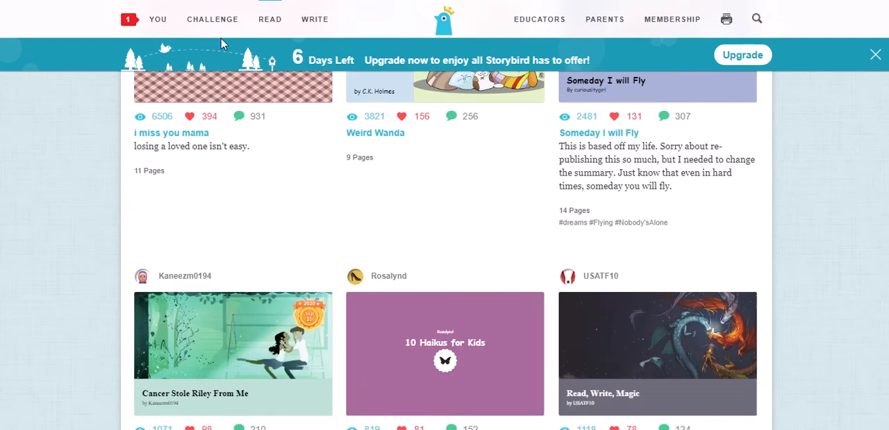
# Return to the personal dashboard and view the list of writing challenge categories.
pyautogui.click(157, 21)
pyautogui.moveTo(206, 28)
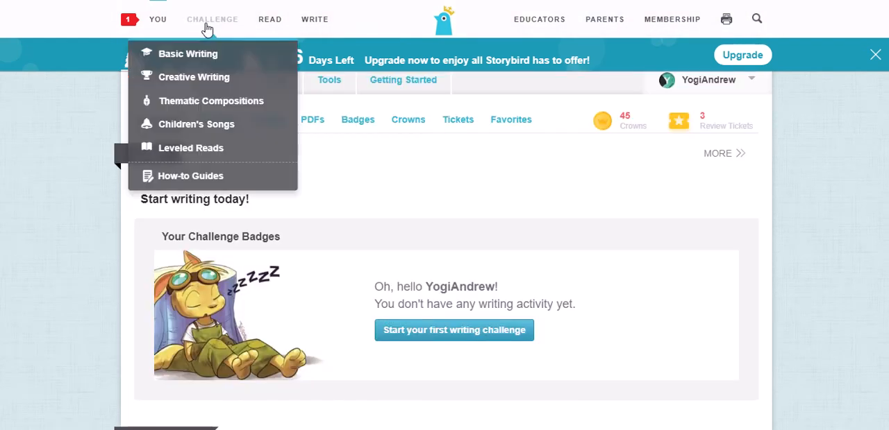